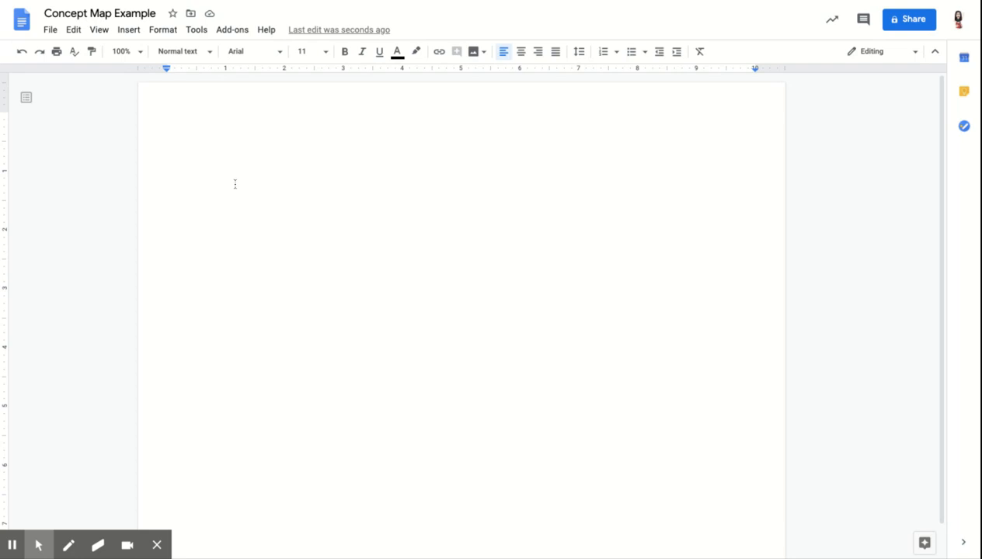
Insert a new drawing into the document.
{"action": "left_click", "coordinate": [136, 31]}
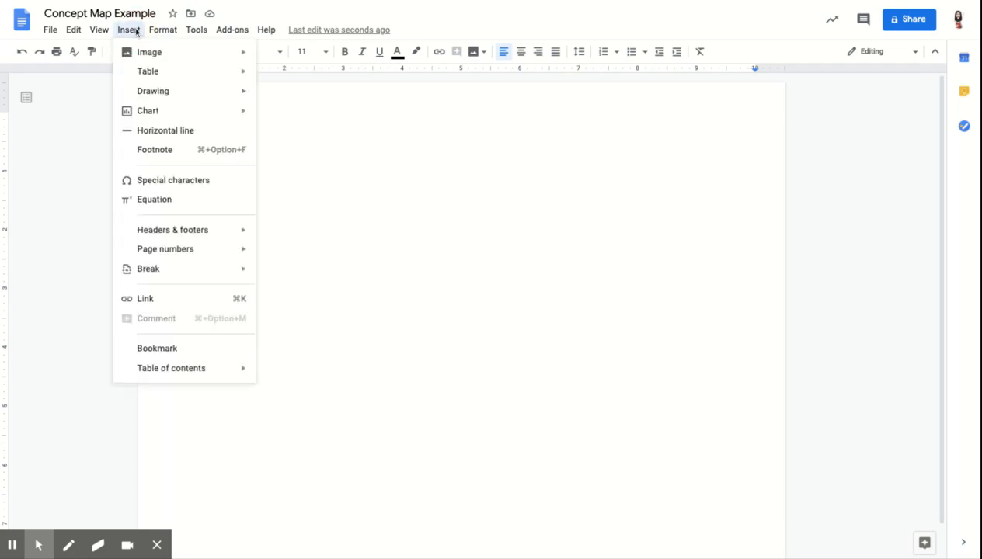
{"action": "mouse_move", "coordinate": [154, 96]}
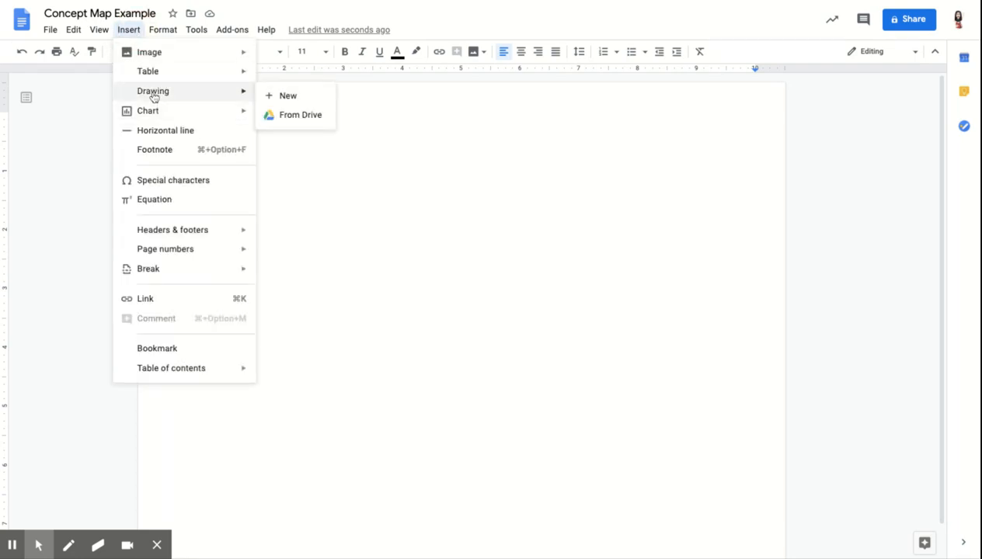
{"action": "left_click", "coordinate": [274, 98]}
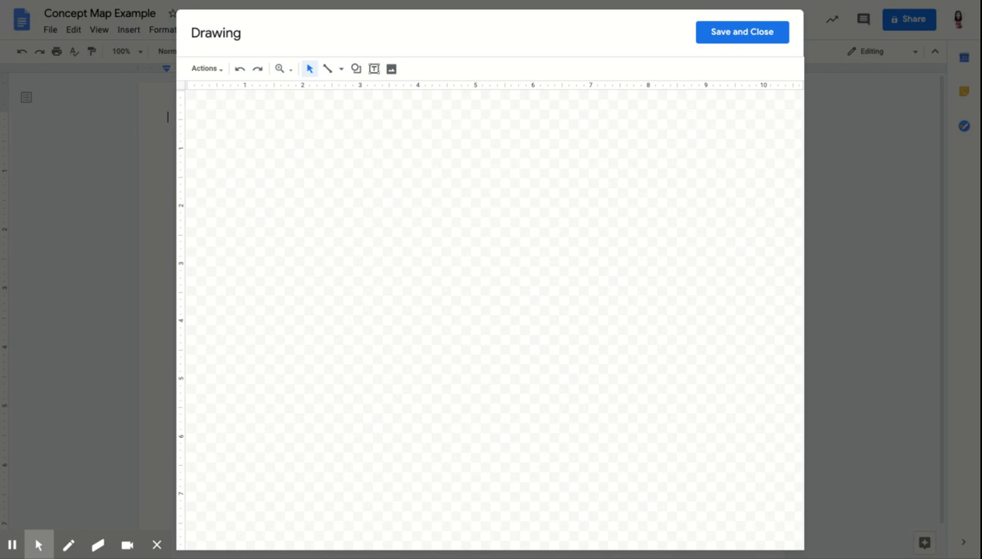
Draw a rounded rectangle in the centre of the canvas and label it "House Pets".
{"action": "left_click", "coordinate": [357, 71]}
{"action": "mouse_move", "coordinate": [404, 101]}
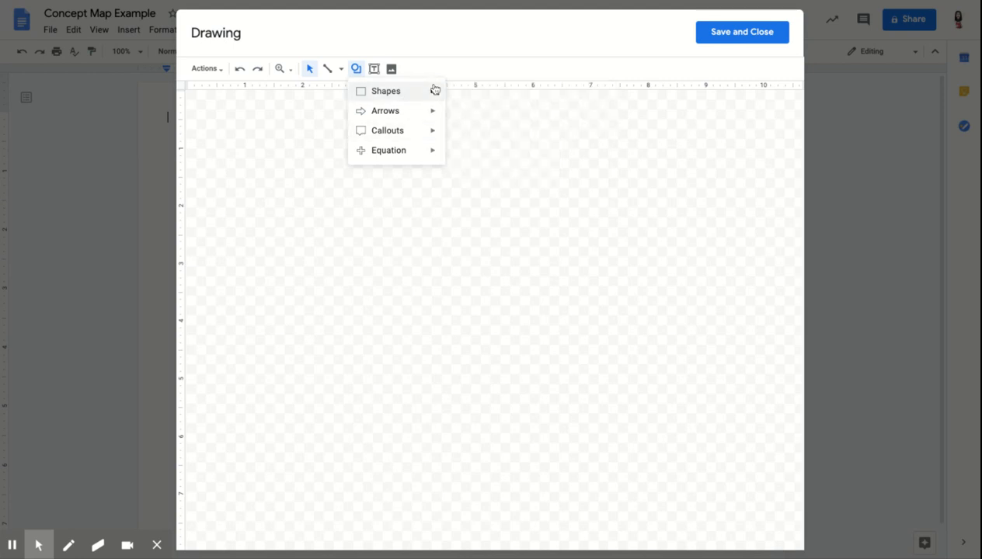
{"action": "mouse_move", "coordinate": [435, 90]}
{"action": "left_click", "coordinate": [467, 99]}
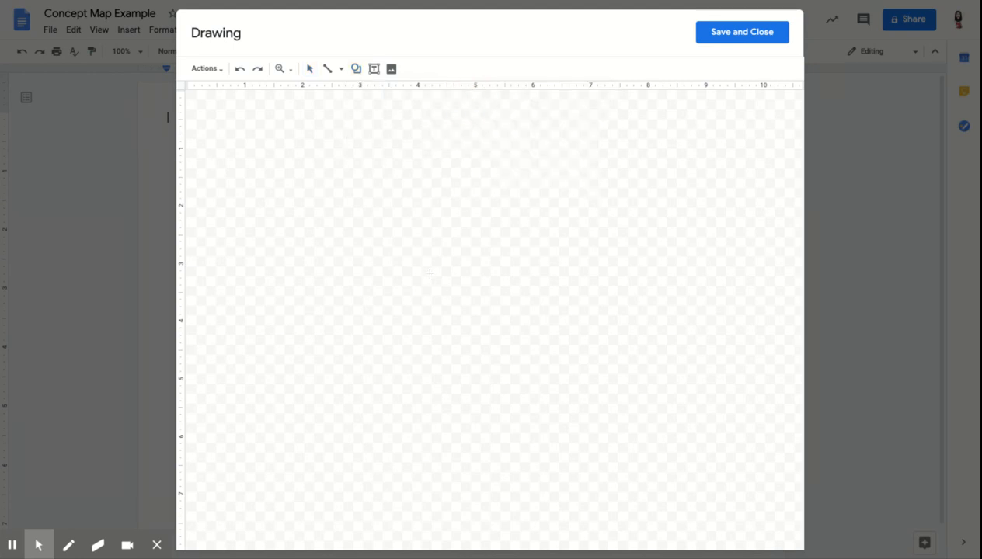
{"action": "mouse_move", "coordinate": [430, 280]}
{"action": "left_mouse_down"}
{"action": "mouse_move", "coordinate": [436, 336]}
{"action": "mouse_move", "coordinate": [517, 328]}
{"action": "left_mouse_up"}
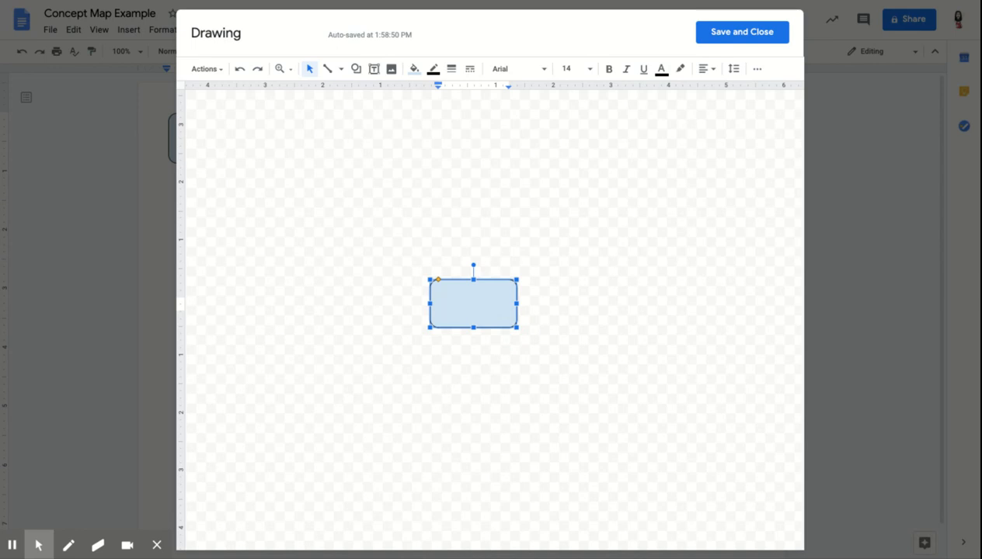
{"action": "type", "text": "House Pets"}
Make the box's label bold and centre-aligned.
{"action": "triple_click", "coordinate": [493, 303]}
{"action": "key", "text": "ctrl+b"}
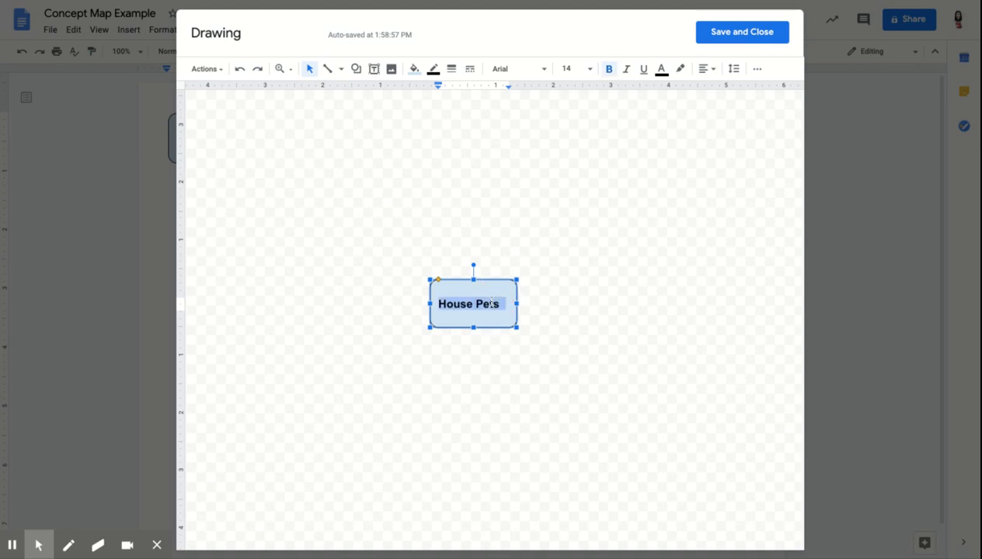
{"action": "left_click", "coordinate": [706, 69]}
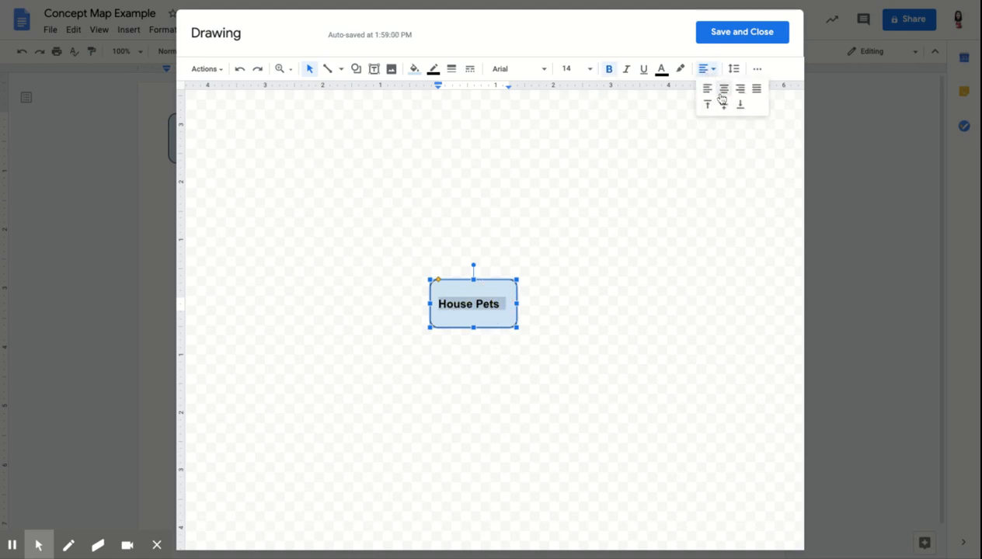
{"action": "left_click", "coordinate": [721, 91]}
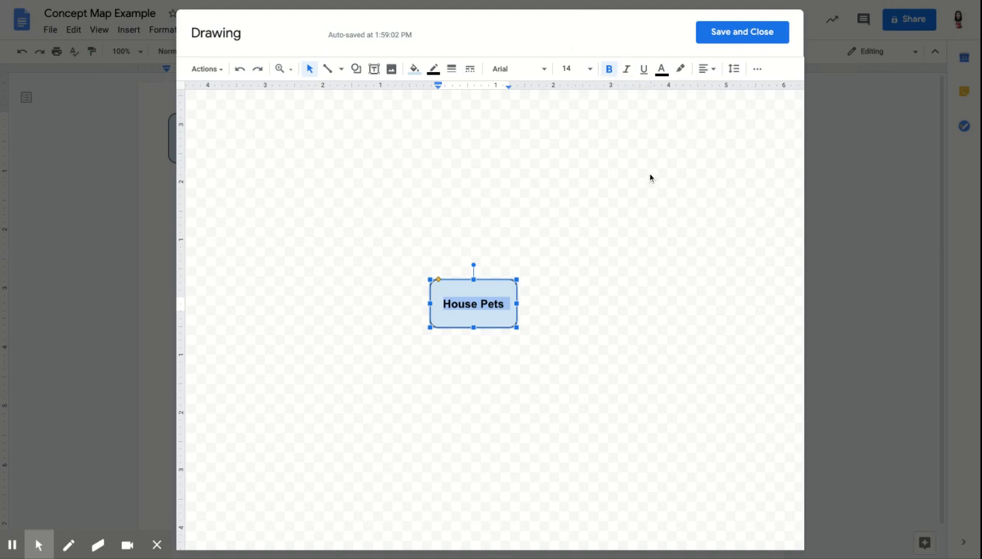
Set the box's border weight to 2px.
{"action": "left_click", "coordinate": [451, 69]}
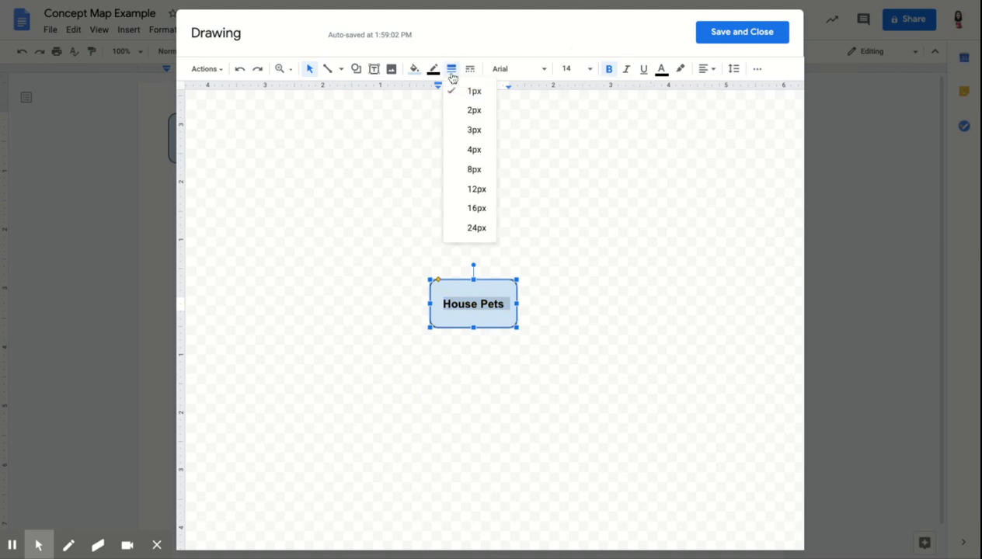
{"action": "left_click", "coordinate": [471, 112]}
{"action": "left_click", "coordinate": [439, 462]}
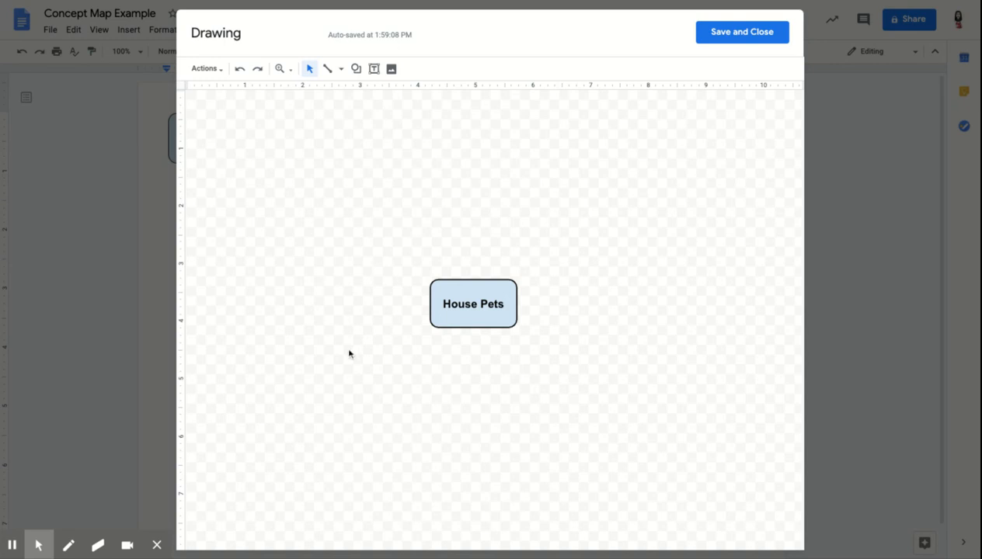
Duplicate the House Pets box and move the copy above the original.
{"action": "left_click", "coordinate": [481, 290]}
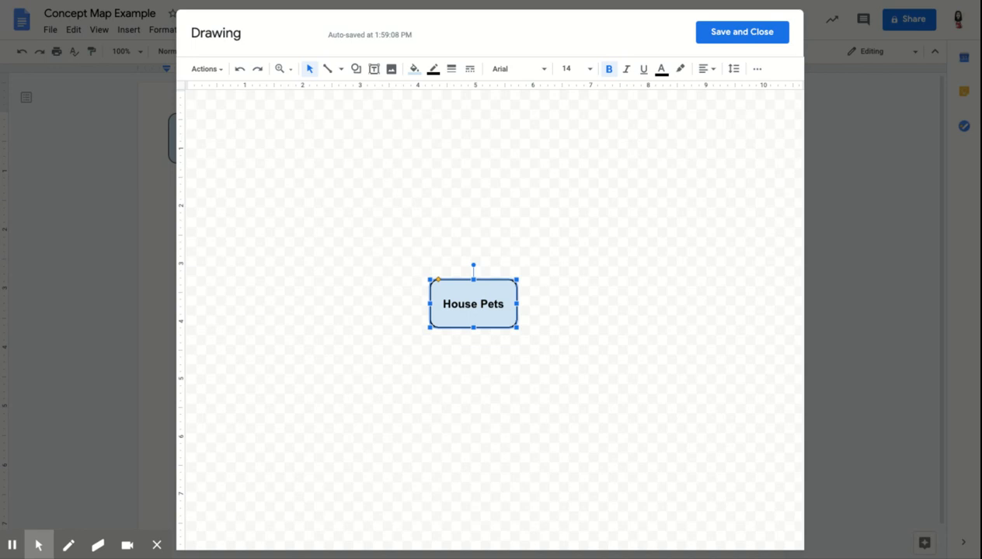
{"action": "key", "text": "ctrl+d"}
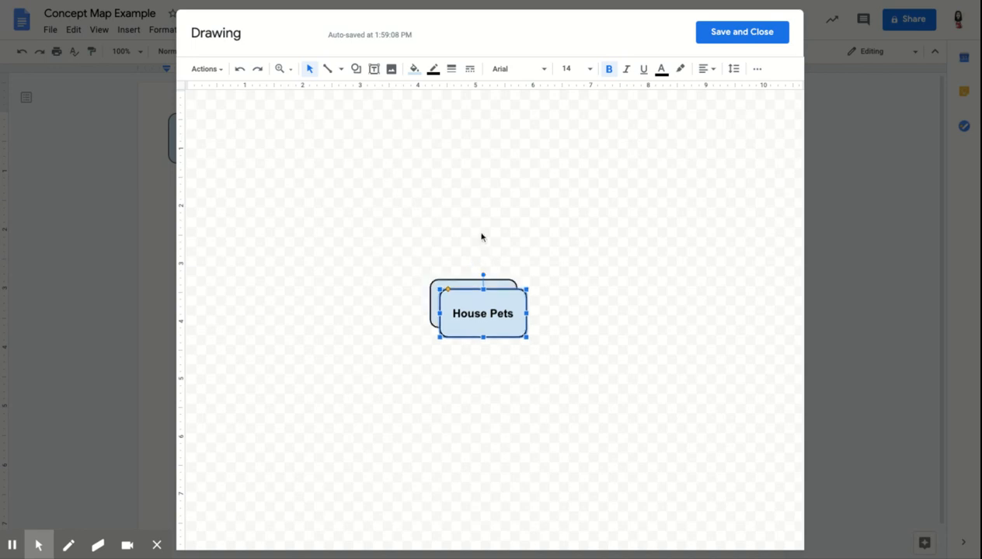
{"action": "left_click_drag", "start_coordinate": [493, 296], "coordinate": [488, 207]}
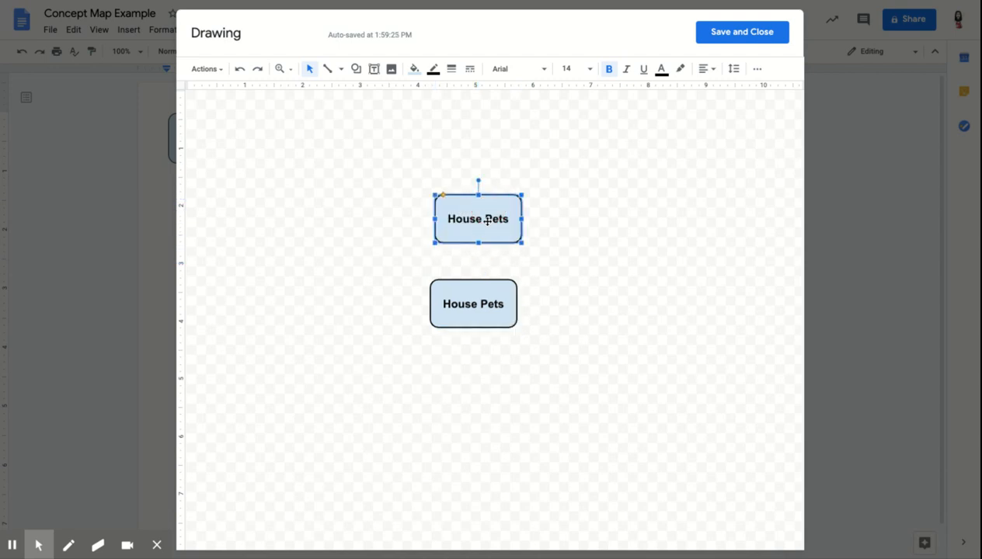
Relabel the upper box as "Dog".
{"action": "double_click", "coordinate": [494, 218]}
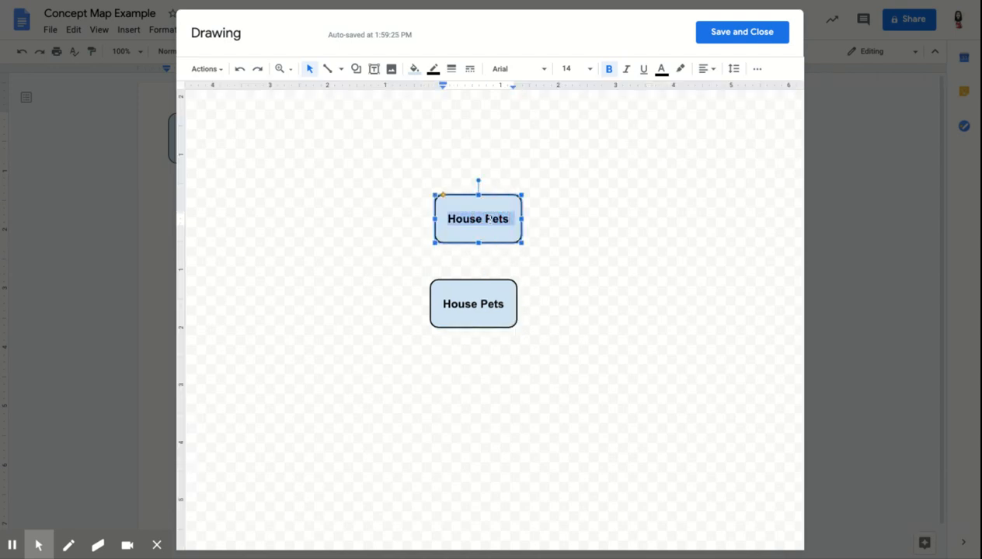
{"action": "type", "text": "Dog"}
{"action": "left_click", "coordinate": [557, 353]}
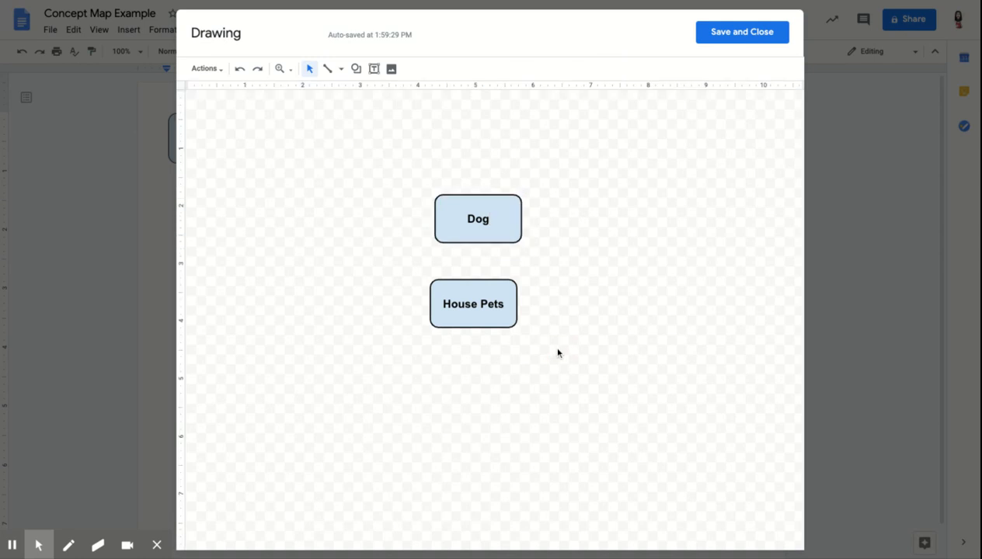
Paste another copy of the box, relabel it "Cat", and place it below House Pets.
{"action": "key", "text": "ctrl+v"}
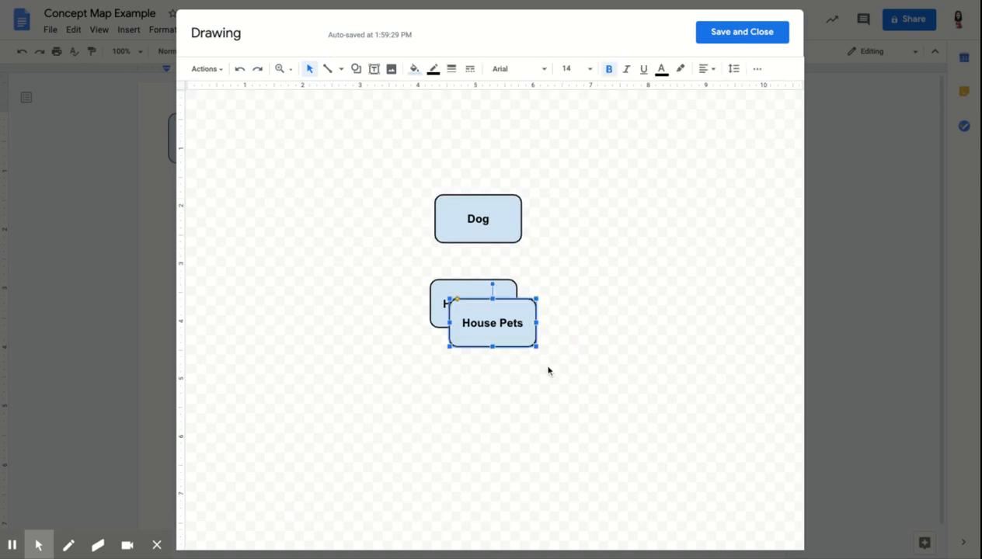
{"action": "double_click", "coordinate": [503, 322]}
{"action": "triple_click", "coordinate": [503, 322]}
{"action": "type", "text": "Ca"}
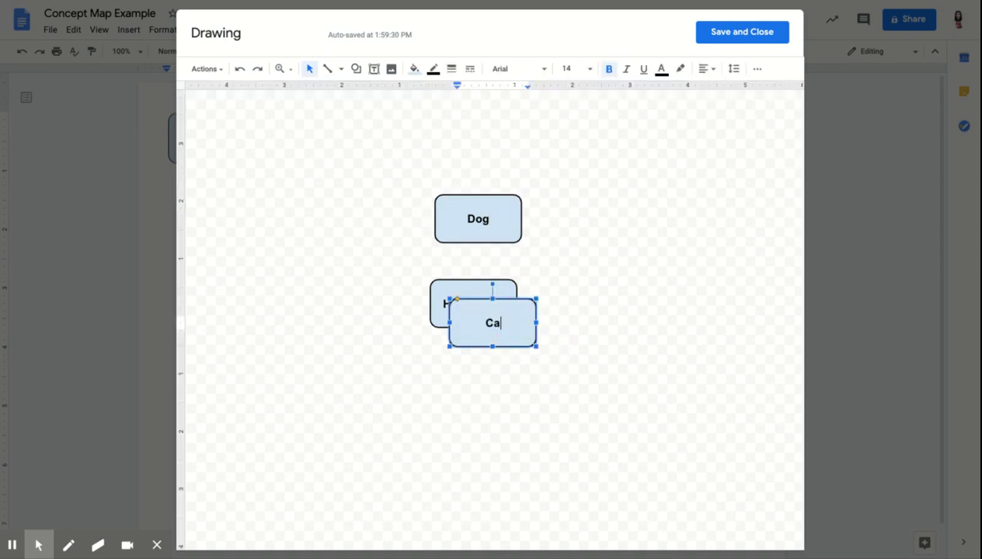
{"action": "type", "text": "at"}
{"action": "key", "text": "BackSpace"}
{"action": "key", "text": "BackSpace"}
{"action": "type", "text": "t"}
{"action": "left_click", "coordinate": [535, 337]}
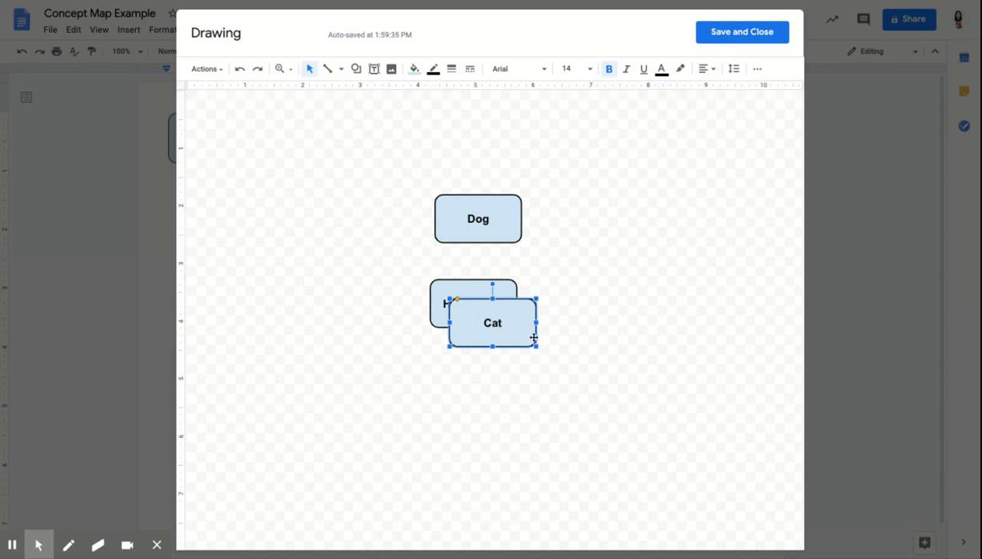
{"action": "left_click_drag", "start_coordinate": [534, 338], "coordinate": [516, 411]}
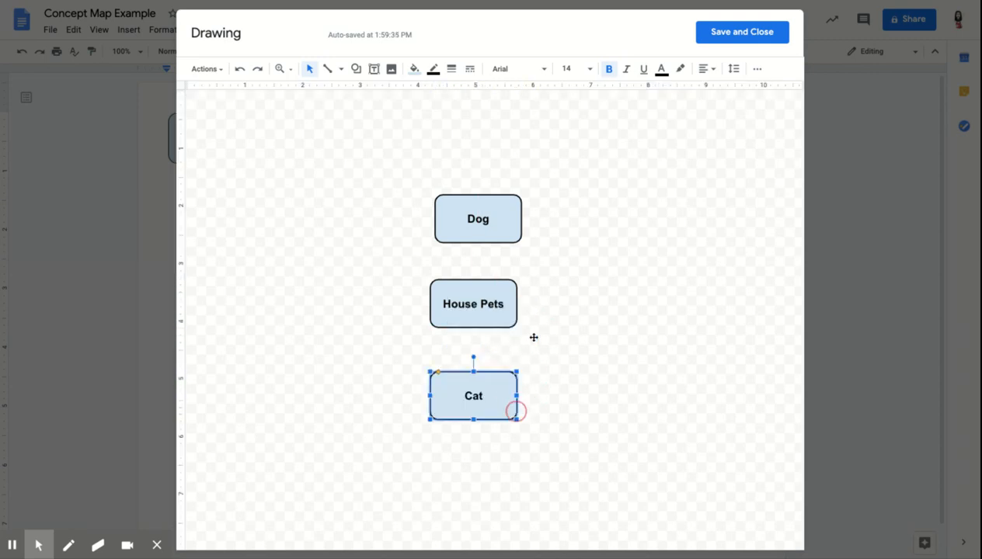
Paste another box copy, relabel it "Reptiles", and place it left of House Pets.
{"action": "left_click", "coordinate": [565, 398]}
{"action": "key", "text": "ctrl+v"}
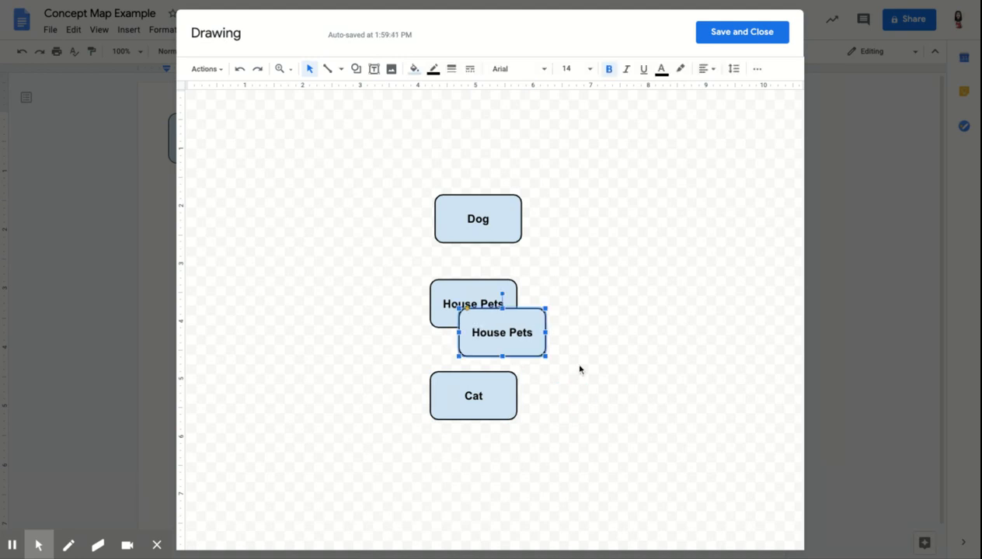
{"action": "triple_click", "coordinate": [513, 333]}
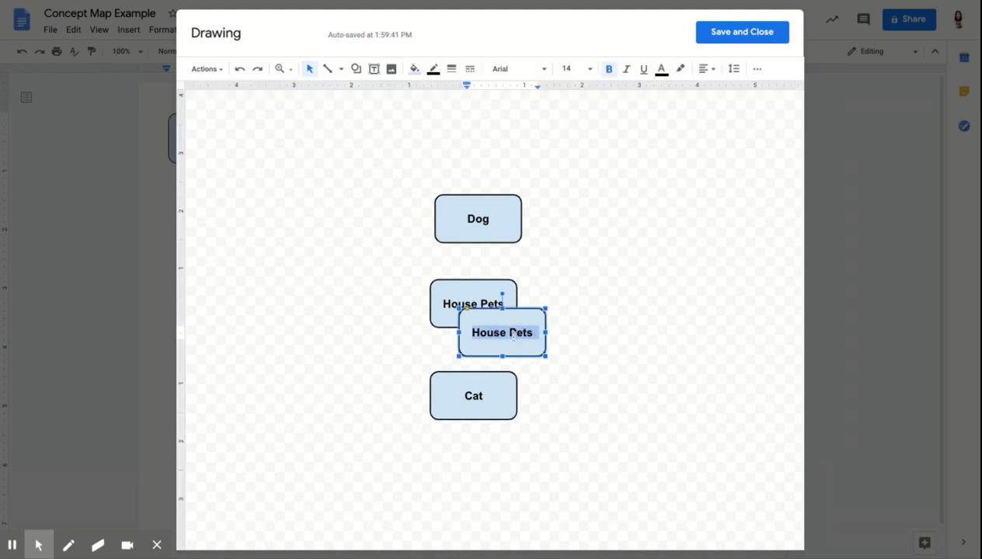
{"action": "type", "text": "Reptiles"}
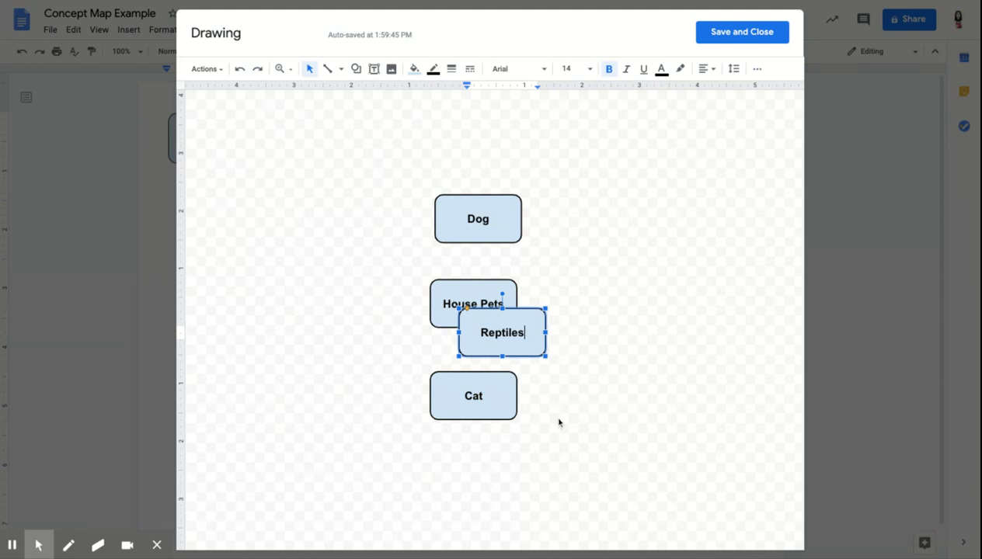
{"action": "left_click", "coordinate": [542, 357]}
{"action": "left_click_drag", "start_coordinate": [528, 353], "coordinate": [373, 322]}
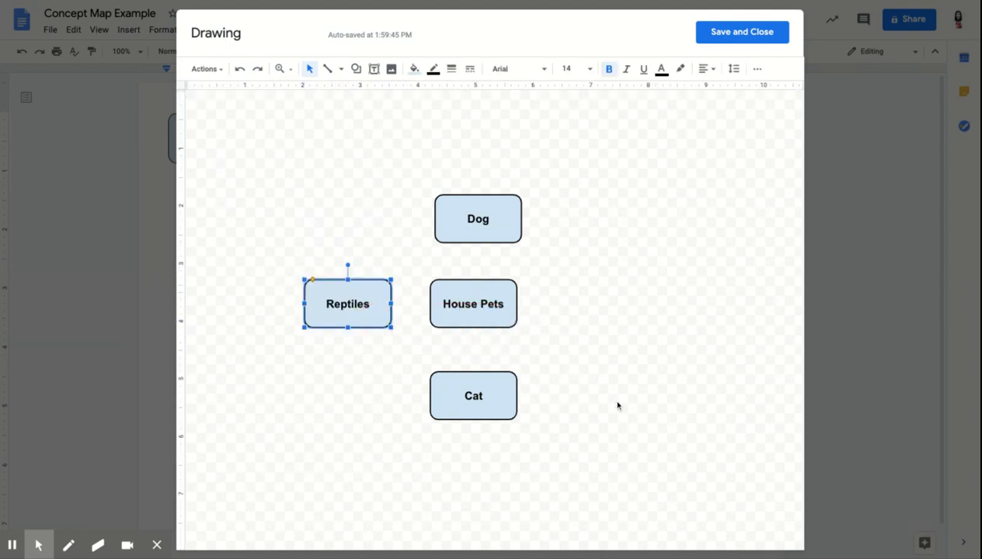
Paste another box copy, relabel it "Rodents", and place it right of House Pets.
{"action": "left_click", "coordinate": [622, 405]}
{"action": "key", "text": "ctrl+v"}
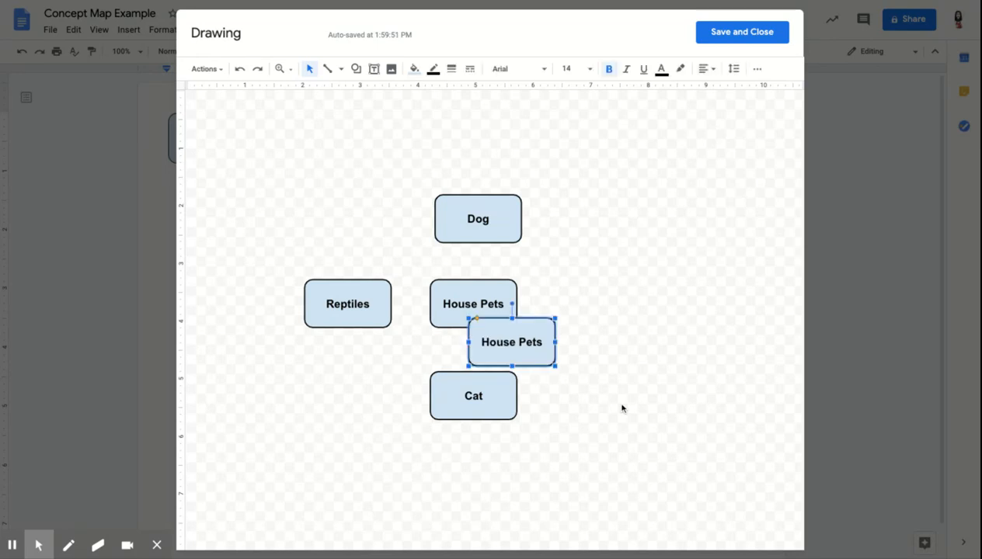
{"action": "triple_click", "coordinate": [529, 345]}
{"action": "type", "text": "Rodents"}
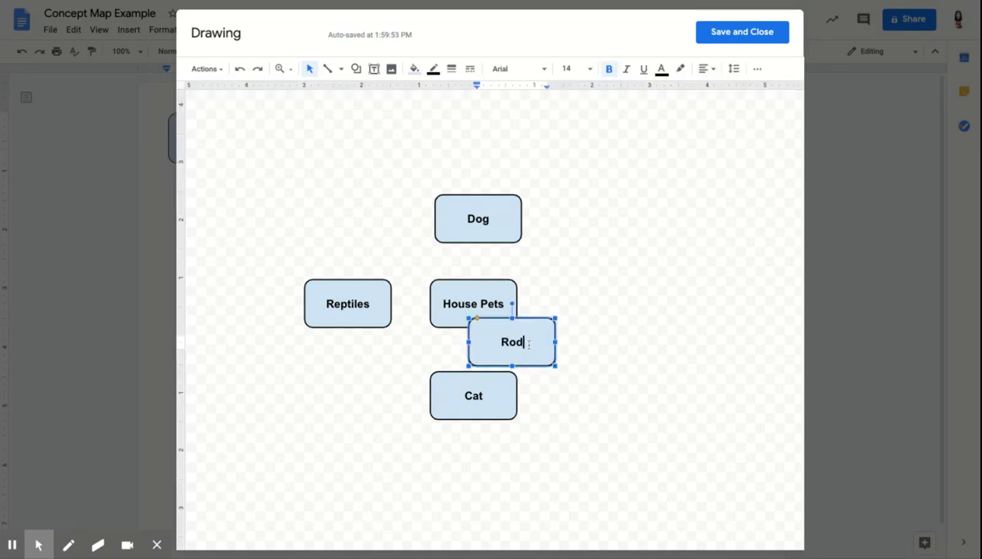
{"action": "left_click", "coordinate": [550, 357]}
{"action": "left_click_drag", "start_coordinate": [553, 331], "coordinate": [638, 293]}
{"action": "left_click", "coordinate": [639, 340]}
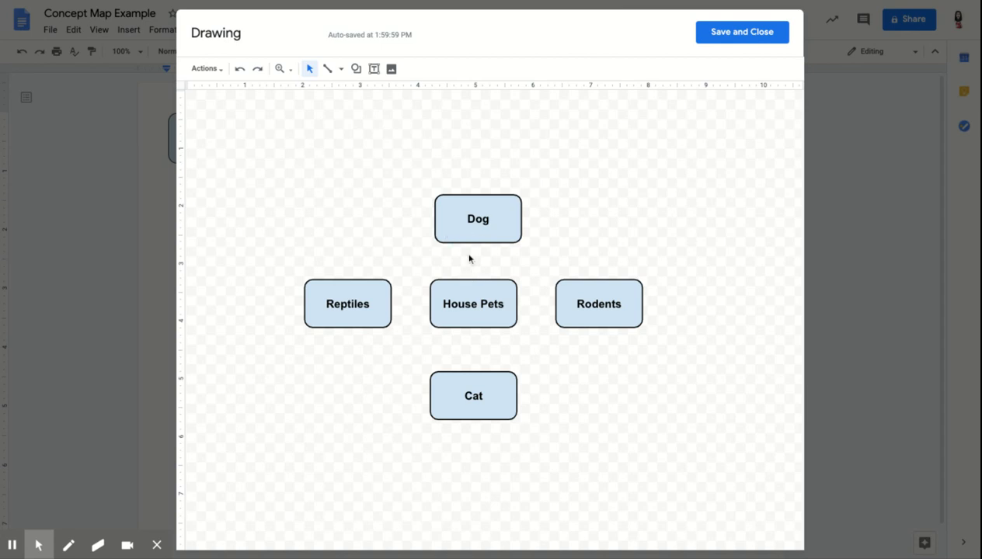
{"action": "left_click", "coordinate": [340, 75]}
{"action": "left_click", "coordinate": [346, 111]}
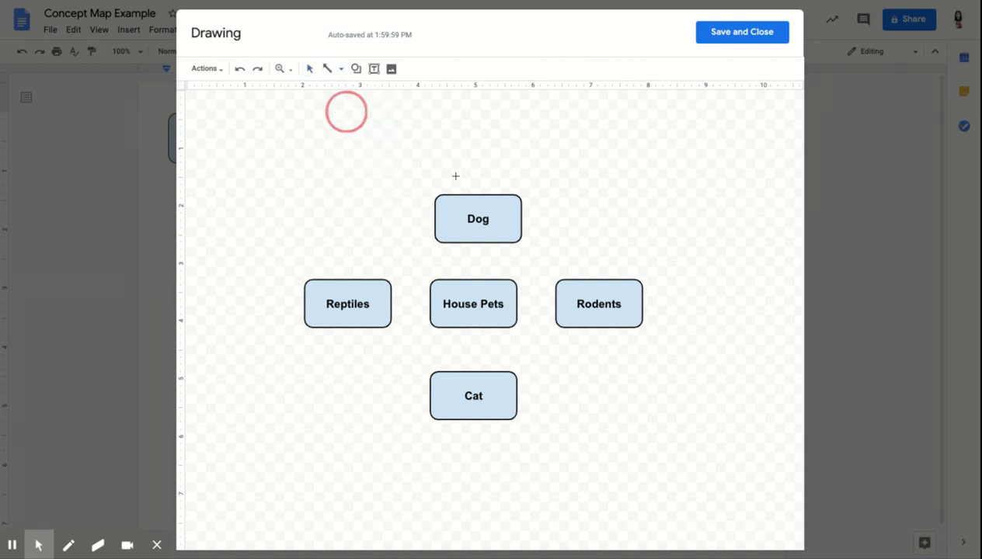
{"action": "left_click_drag", "start_coordinate": [469, 282], "coordinate": [528, 341]}
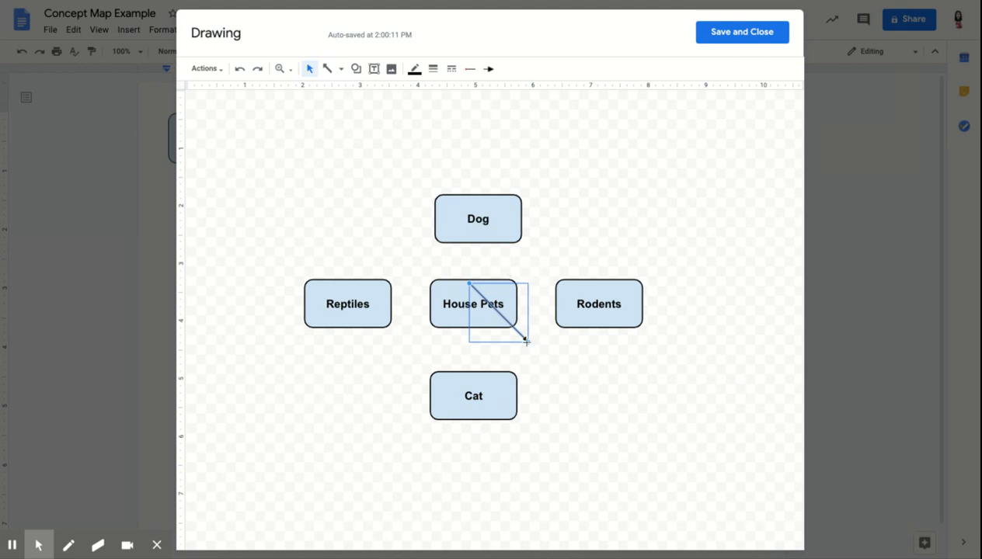
{"action": "key", "text": "Delete"}
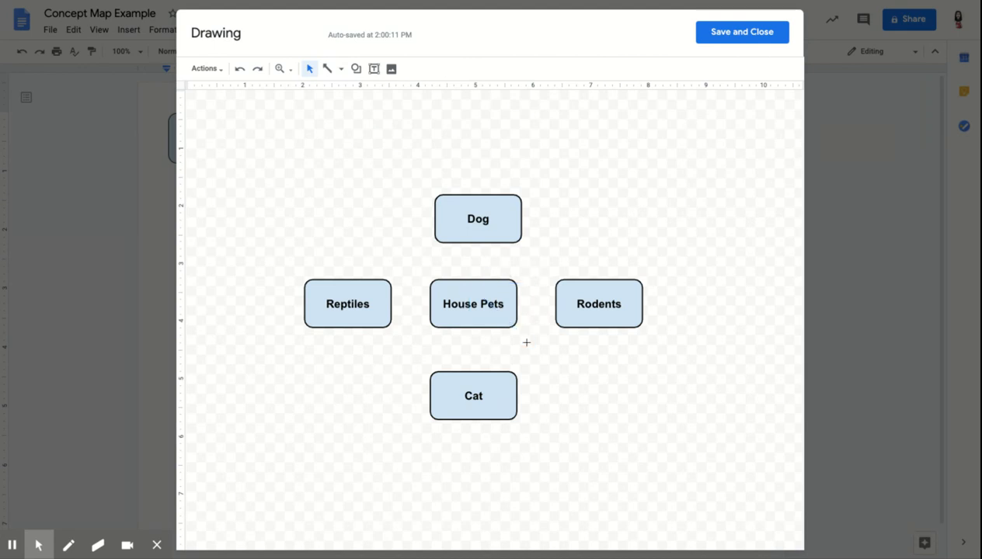
Draw arrows from House Pets to the Dog, Rodents, Cat and Reptiles boxes.
{"action": "left_click", "coordinate": [341, 70]}
{"action": "left_click", "coordinate": [354, 109]}
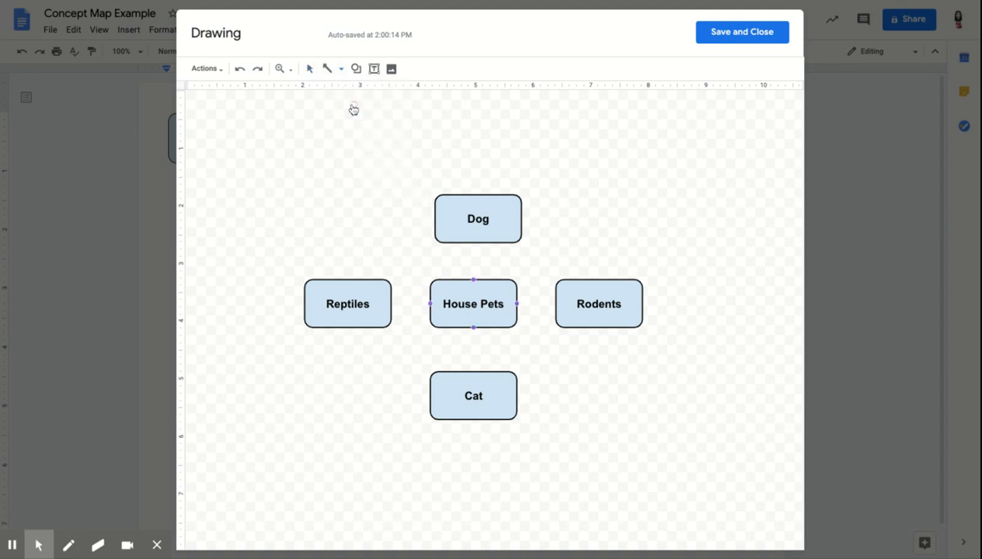
{"action": "left_click_drag", "start_coordinate": [480, 279], "coordinate": [477, 243]}
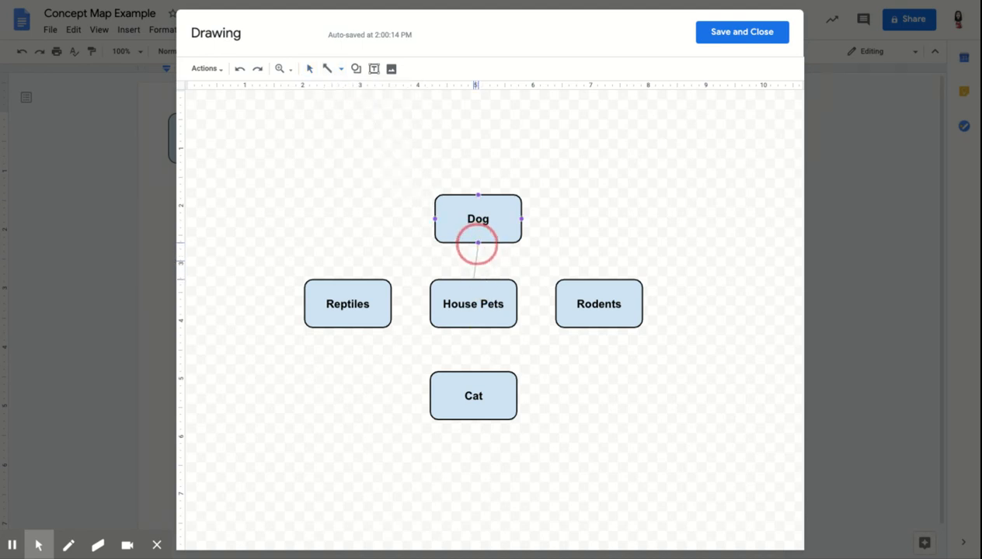
{"action": "left_click_drag", "start_coordinate": [477, 244], "coordinate": [477, 243]}
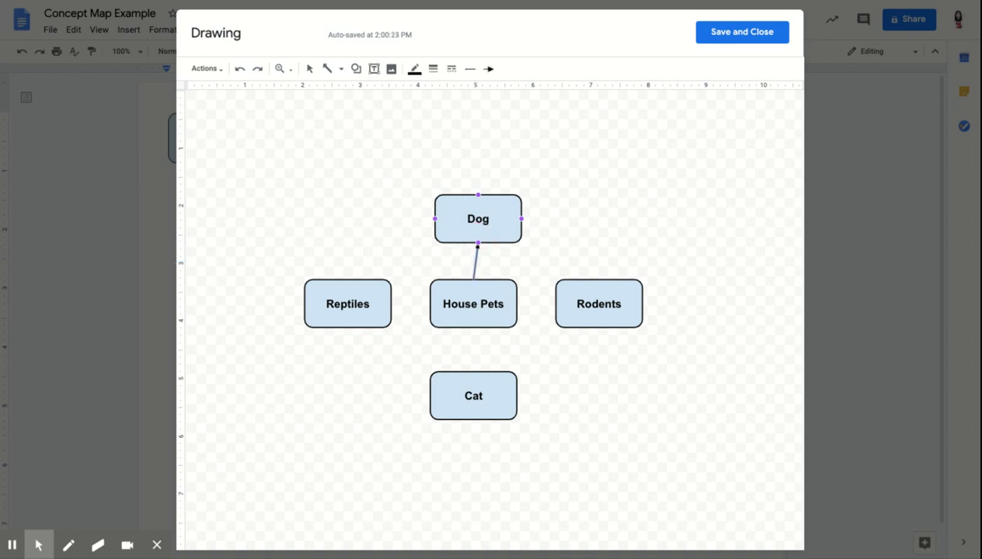
{"action": "left_click_drag", "start_coordinate": [517, 304], "coordinate": [556, 304]}
{"action": "left_click_drag", "start_coordinate": [474, 329], "coordinate": [473, 372]}
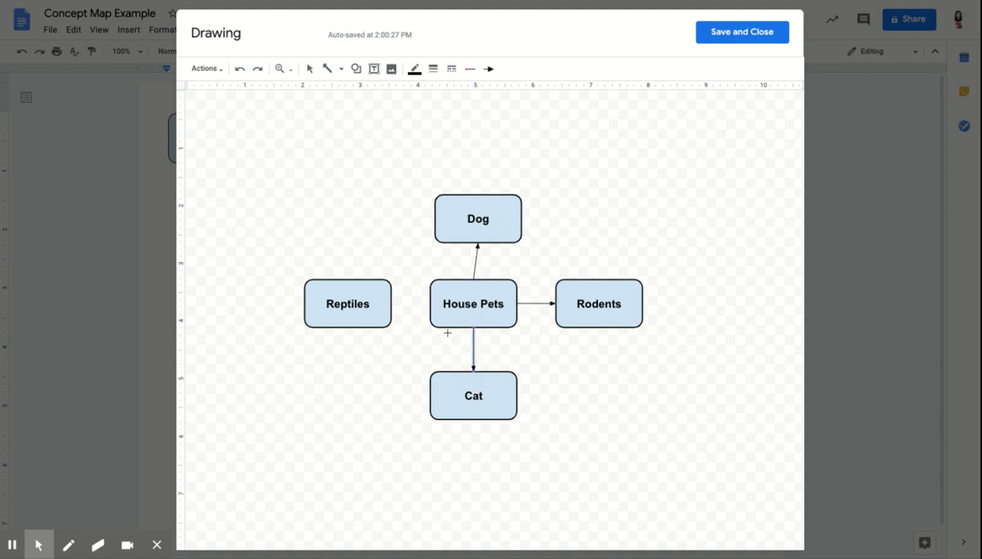
{"action": "left_click_drag", "start_coordinate": [428, 301], "coordinate": [392, 303]}
{"action": "left_click", "coordinate": [377, 464]}
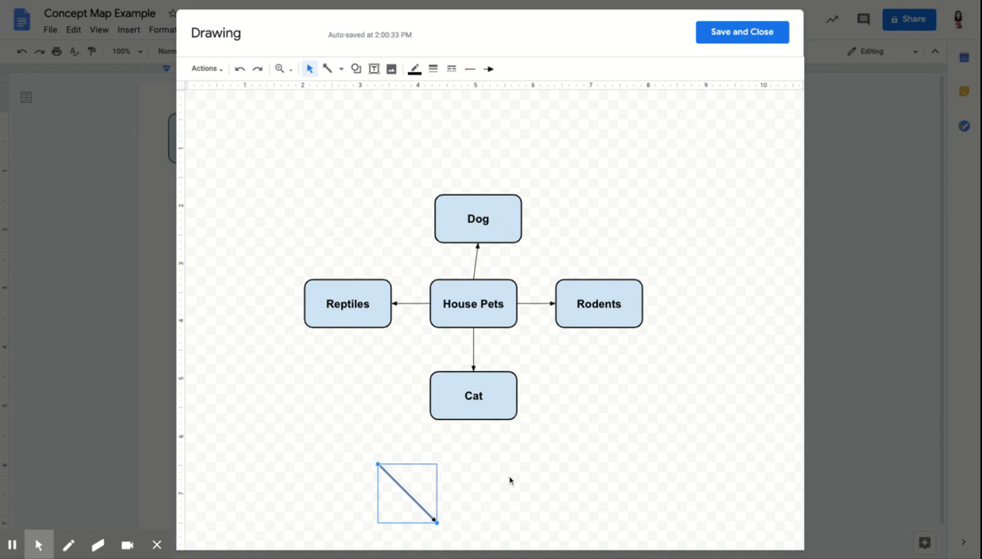
Delete the stray line and add an "Example" text box at 10 pt beside the House Pets–Dog arrow.
{"action": "key", "text": "Delete"}
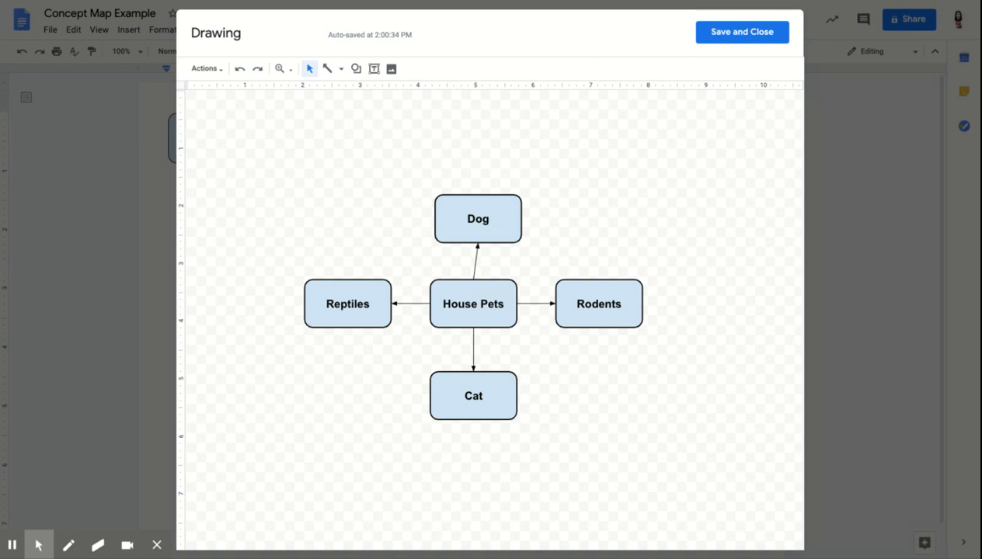
{"action": "left_click", "coordinate": [374, 68]}
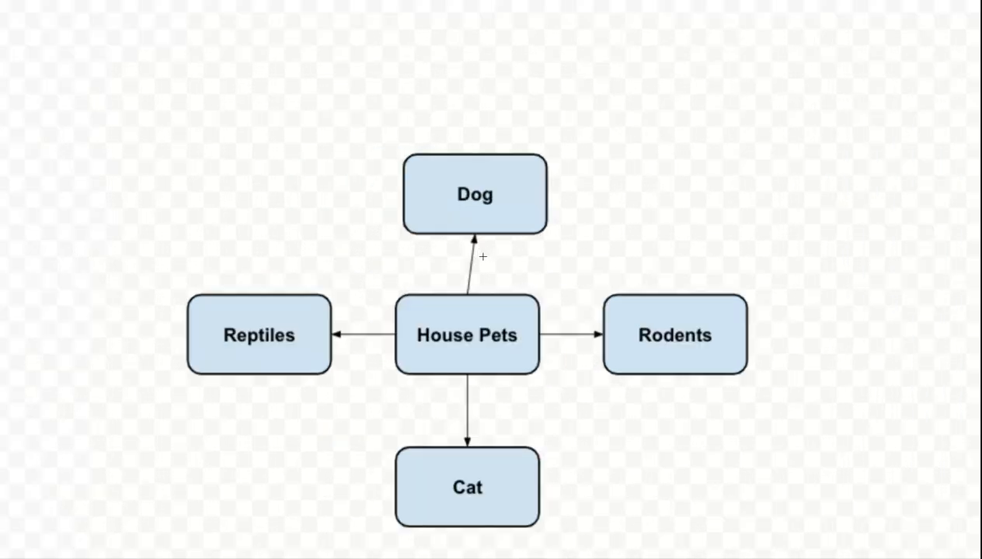
{"action": "left_click_drag", "start_coordinate": [480, 253], "coordinate": [579, 274]}
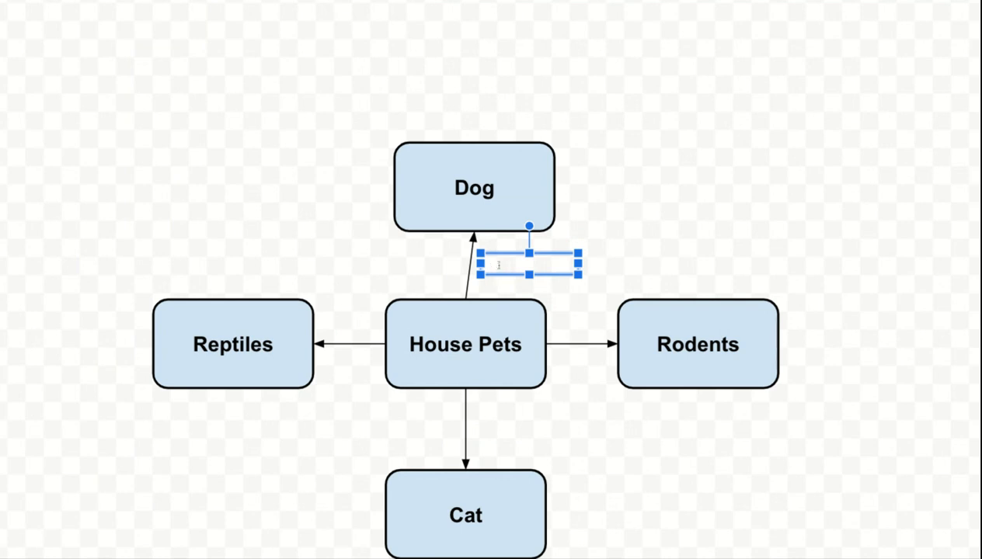
{"action": "type", "text": "Example"}
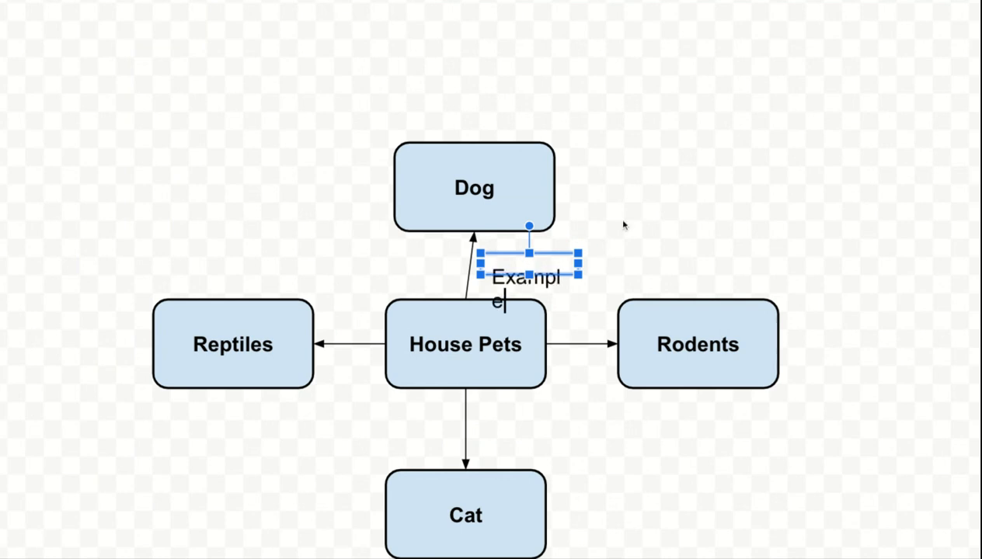
{"action": "double_click", "coordinate": [551, 279]}
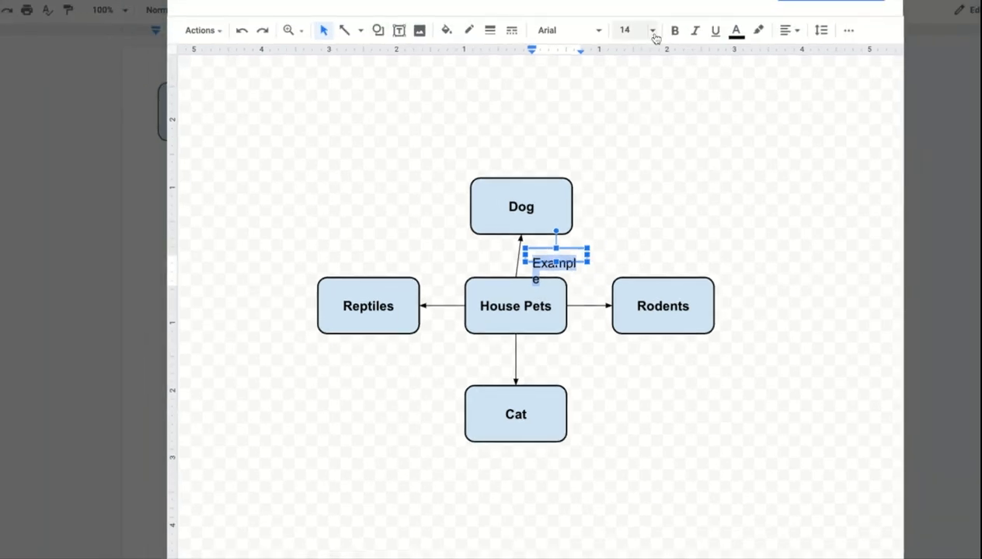
{"action": "left_click", "coordinate": [653, 35]}
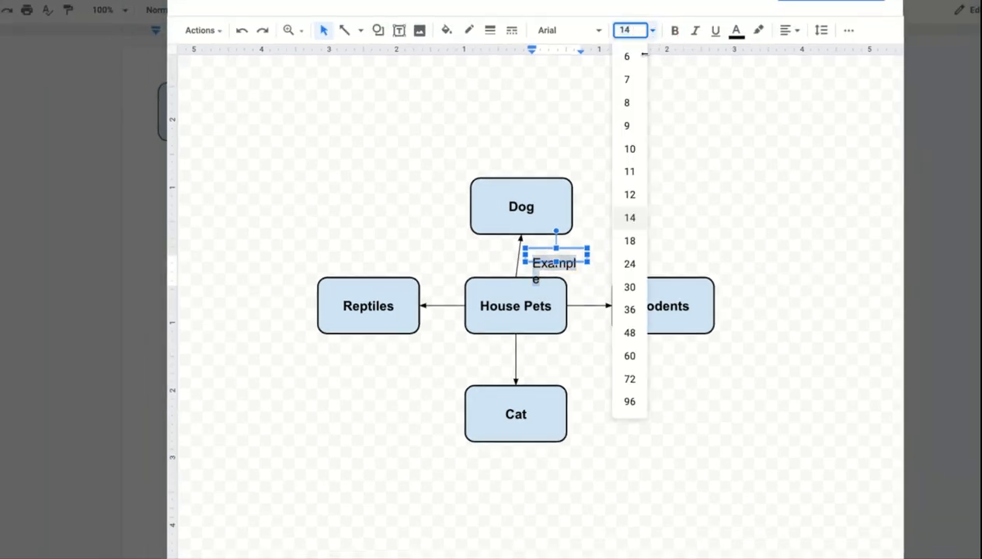
{"action": "left_click", "coordinate": [631, 152]}
{"action": "left_click", "coordinate": [623, 205]}
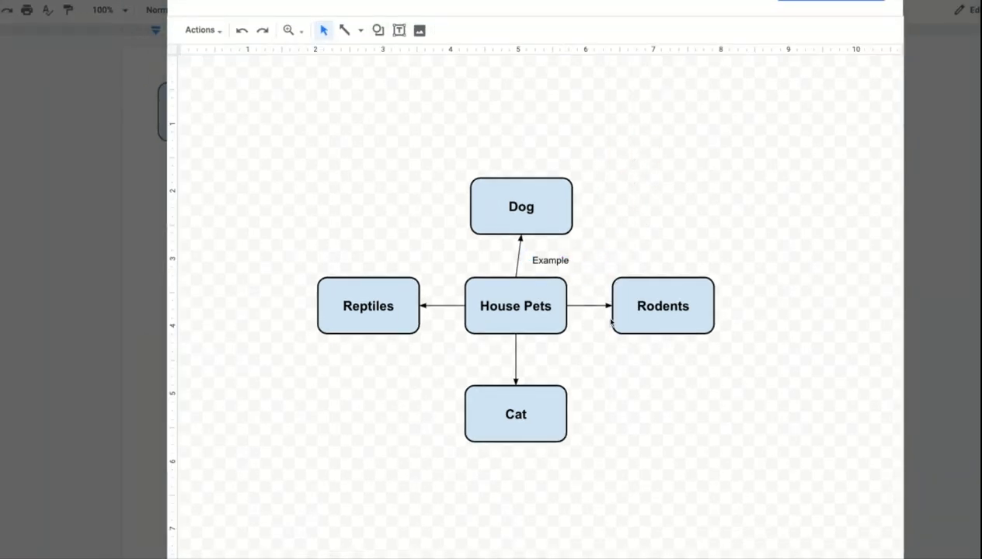
Paste copies of the Example label beside the arrows to Rodents, Cat and Reptiles.
{"action": "left_click", "coordinate": [548, 260]}
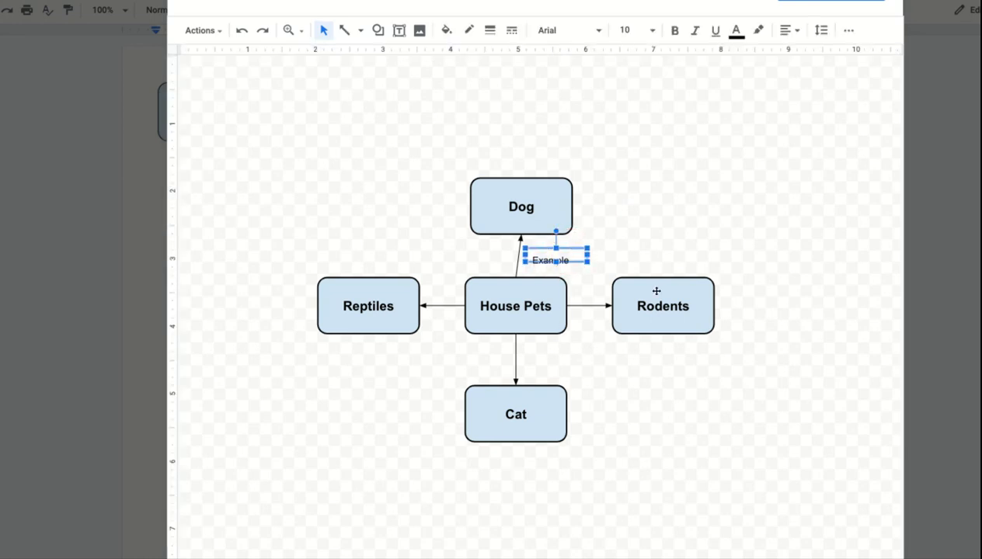
{"action": "key", "text": "ctrl+v"}
{"action": "left_click_drag", "start_coordinate": [588, 271], "coordinate": [619, 324]}
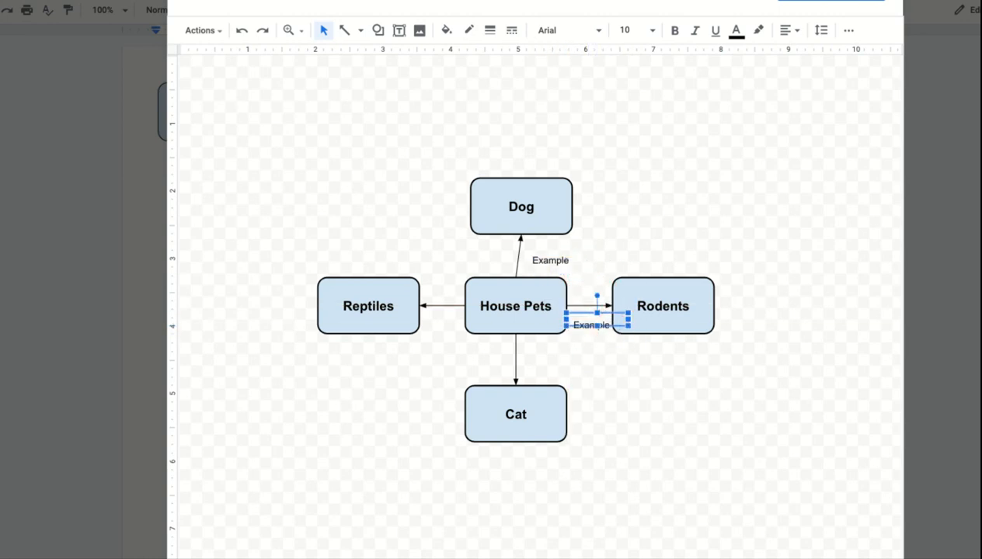
{"action": "left_click", "coordinate": [607, 391]}
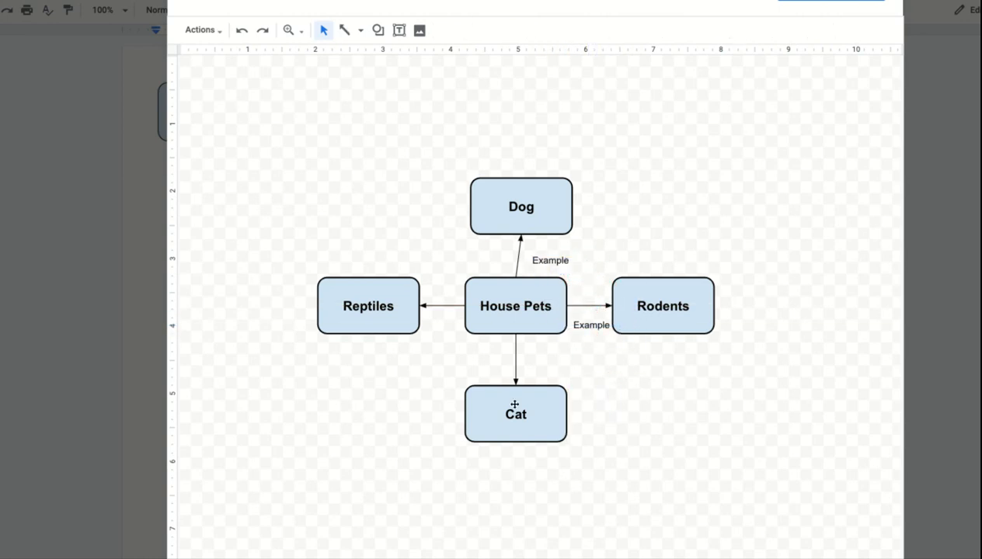
{"action": "key", "text": "ctrl+v"}
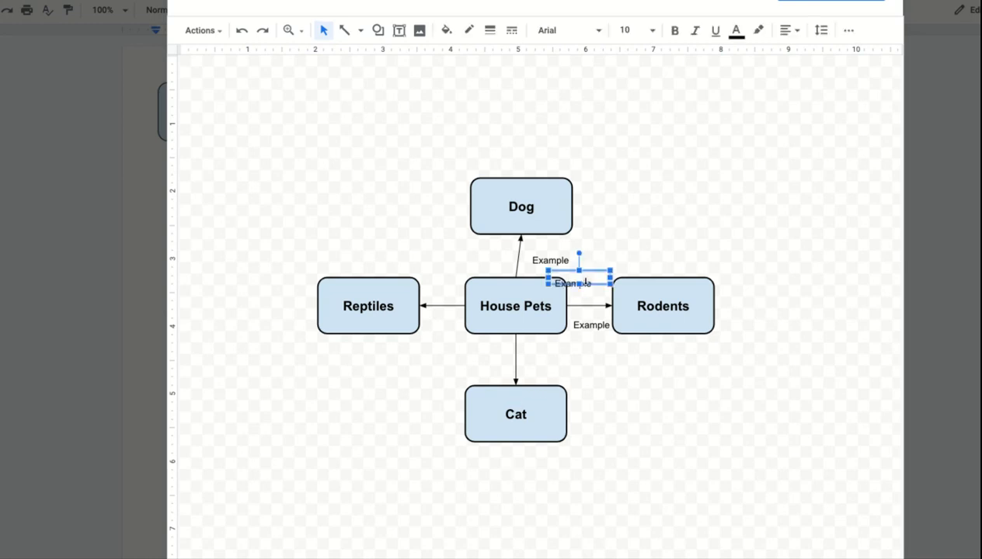
{"action": "left_click_drag", "start_coordinate": [594, 270], "coordinate": [565, 362]}
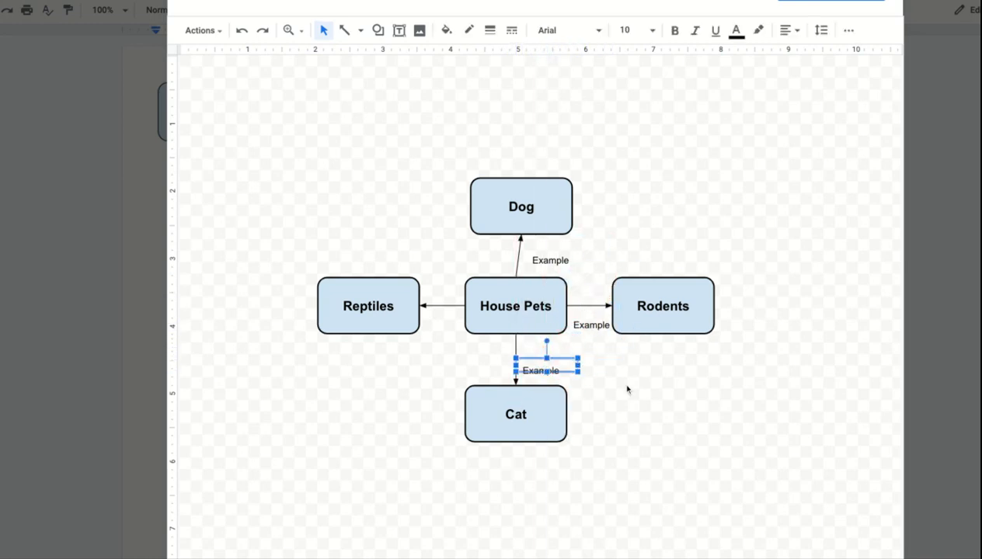
{"action": "key", "text": "ctrl+v"}
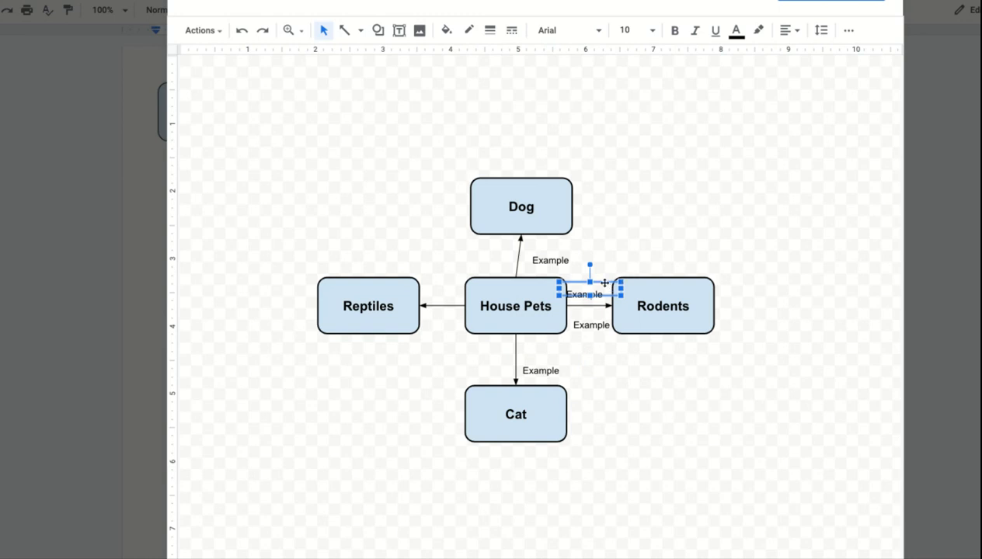
{"action": "left_click_drag", "start_coordinate": [602, 283], "coordinate": [453, 318]}
{"action": "left_click", "coordinate": [652, 414]}
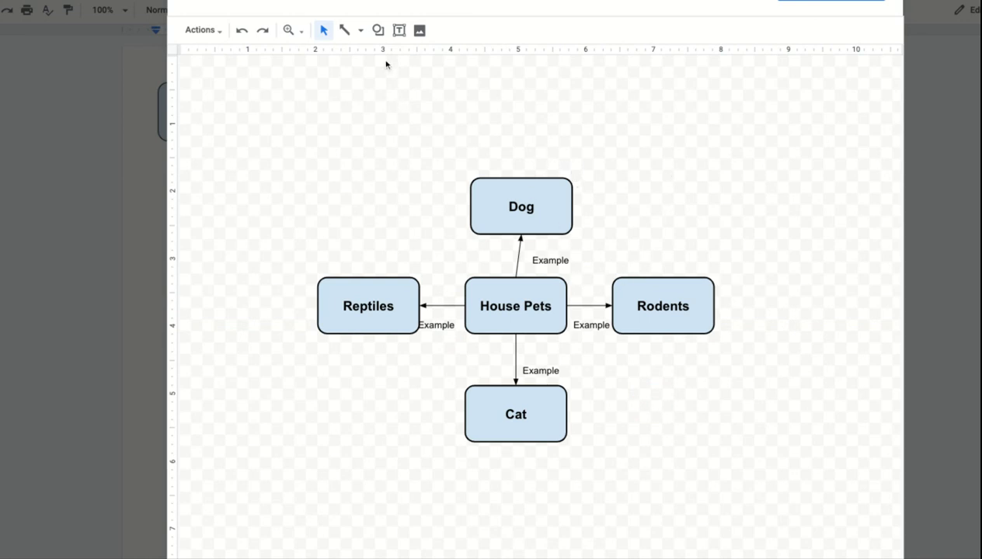
Paste a copy of the Dog box, move it above-right of Dog, and relabel it "Golden Retreiver".
{"action": "left_click", "coordinate": [490, 195]}
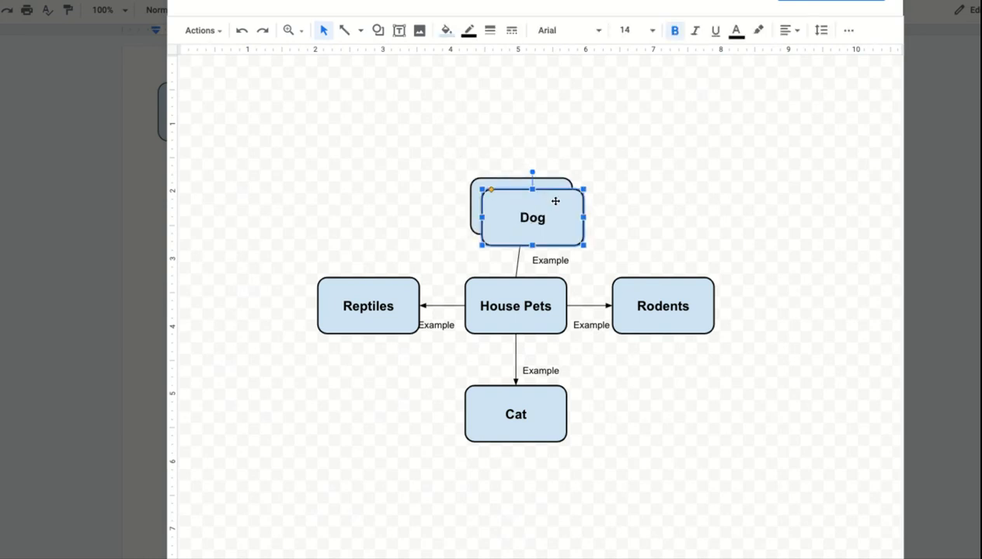
{"action": "left_click_drag", "start_coordinate": [555, 201], "coordinate": [657, 116]}
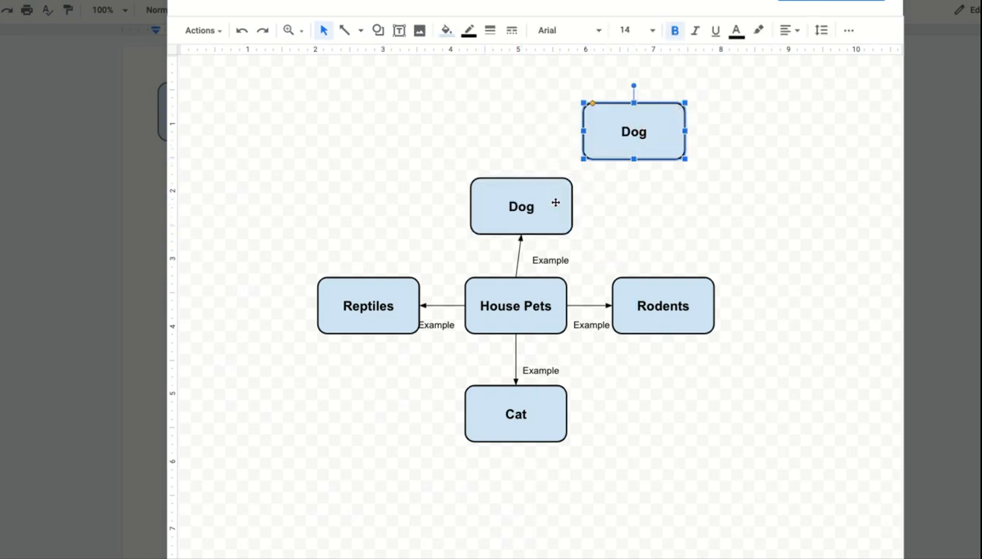
{"action": "double_click", "coordinate": [634, 132]}
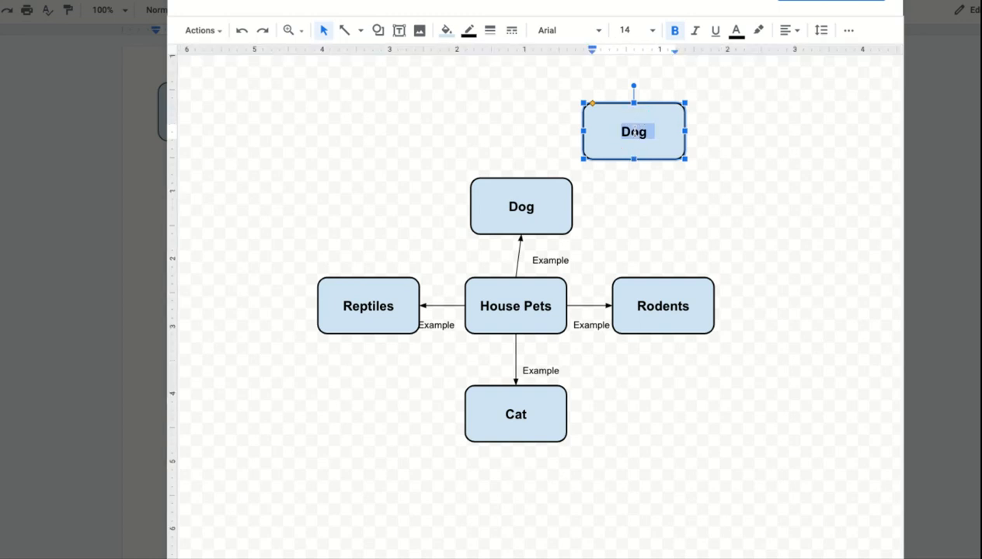
{"action": "type", "text": "Godl"}
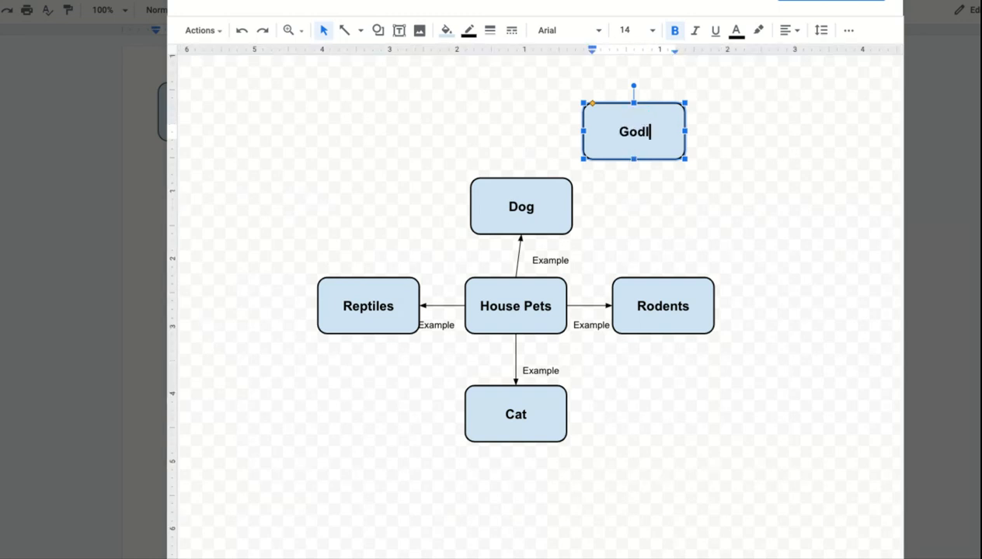
{"action": "key", "text": "BackSpace"}
{"action": "type", "text": "lden Re"}
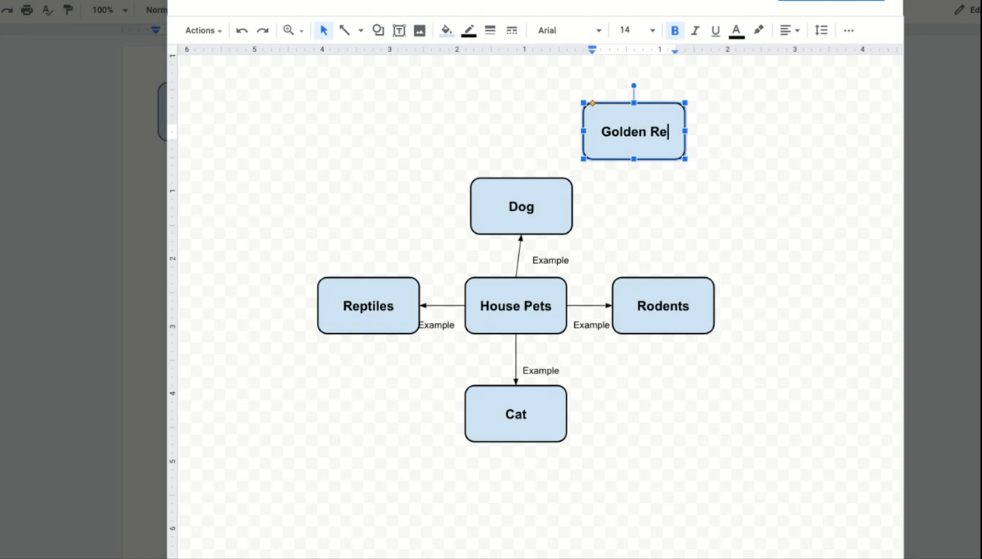
{"action": "type", "text": "treiver"}
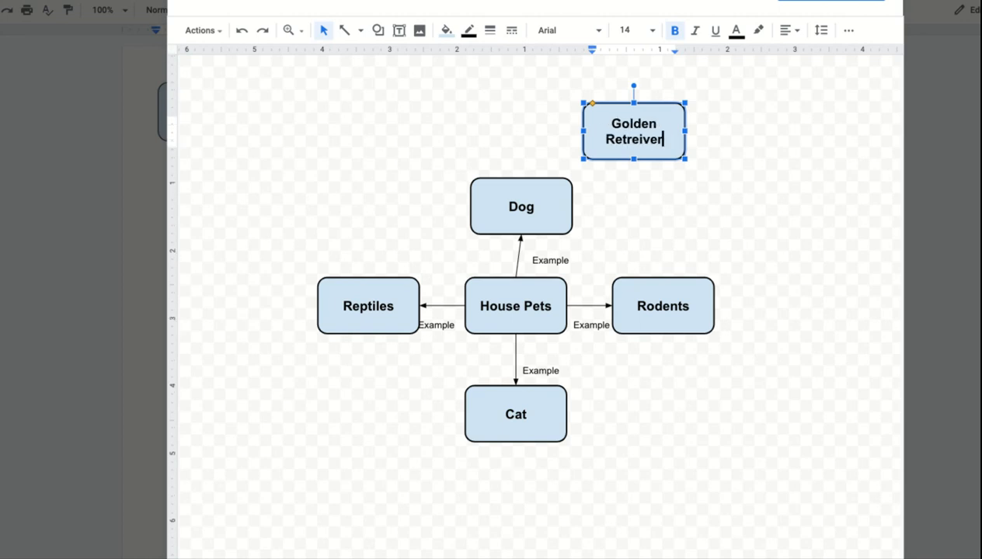
{"action": "left_click", "coordinate": [673, 216]}
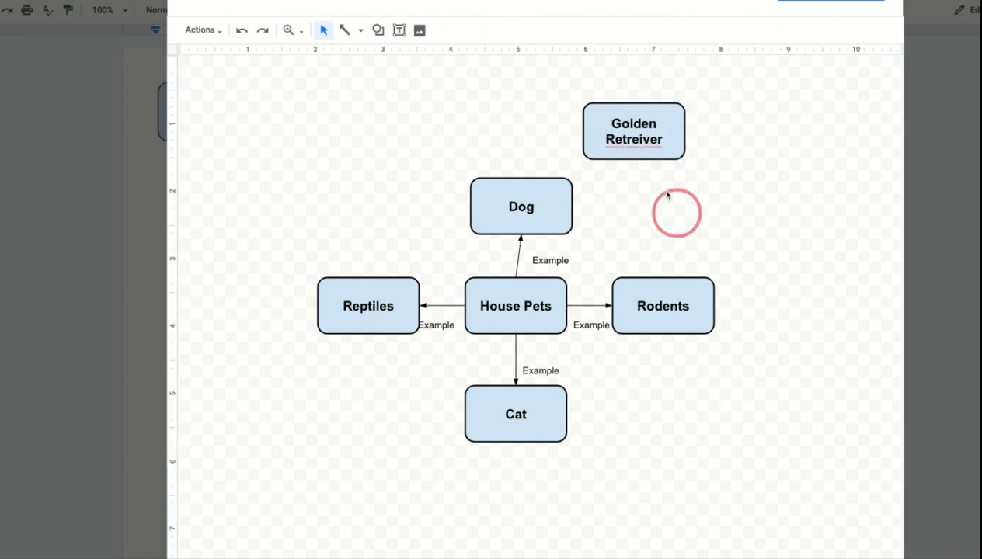
Correct the new box's label spelling to "Golden Retriever".
{"action": "double_click", "coordinate": [642, 139]}
{"action": "left_click", "coordinate": [639, 138]}
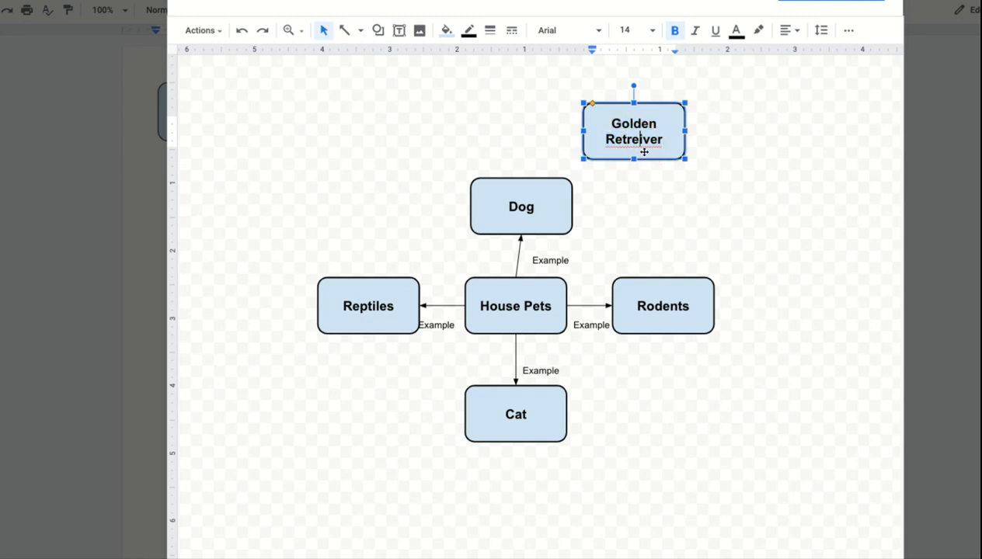
{"action": "key", "text": "BackSpace"}
{"action": "key", "text": "BackSpace"}
{"action": "type", "text": "ie"}
{"action": "left_click", "coordinate": [668, 223]}
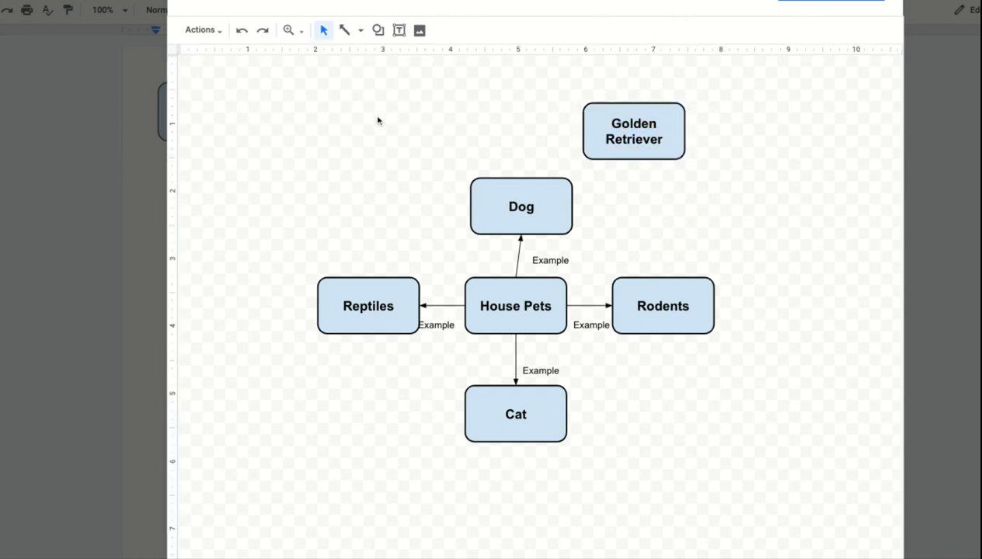
Paste another Dog box copy, relabel it "Boxer", and place it above-left of Dog.
{"action": "key", "text": "ctrl+v"}
{"action": "double_click", "coordinate": [544, 229]}
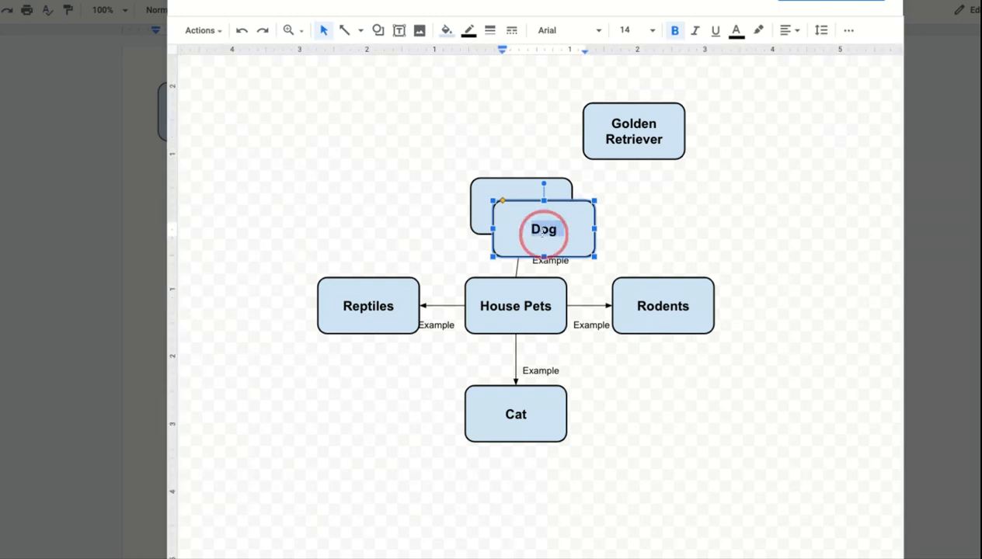
{"action": "type", "text": "Boxefr"}
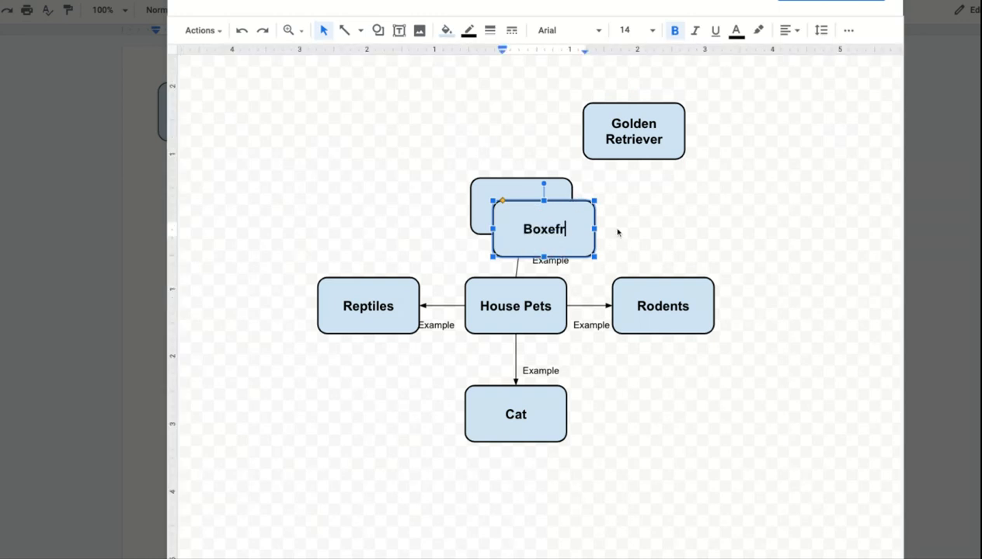
{"action": "key", "text": "BackSpace"}
{"action": "key", "text": "BackSpace"}
{"action": "type", "text": "r"}
{"action": "left_click", "coordinate": [656, 245]}
{"action": "left_click_drag", "start_coordinate": [583, 242], "coordinate": [450, 126]}
{"action": "left_click", "coordinate": [605, 228]}
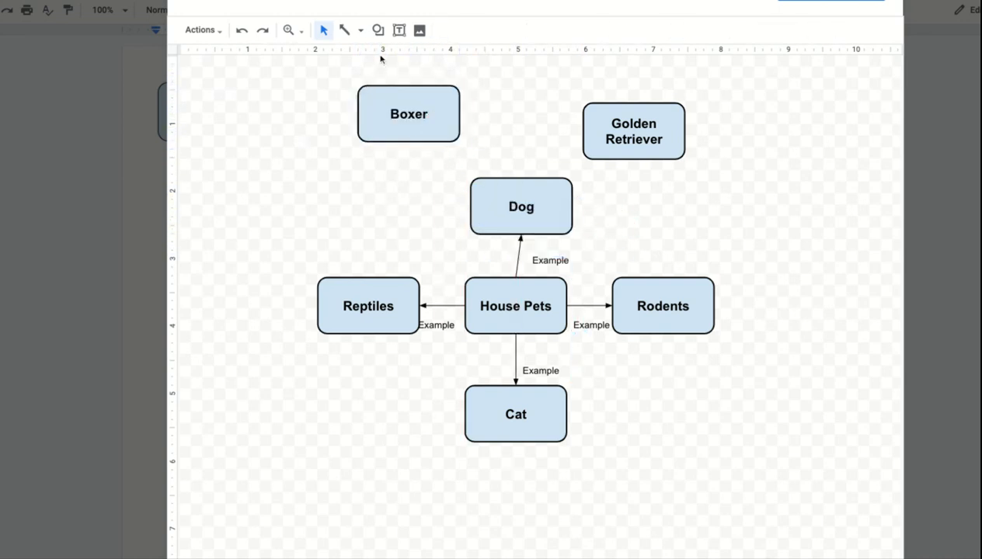
Draw an arrow from the Dog box to the Boxer box.
{"action": "left_click", "coordinate": [344, 29]}
{"action": "left_click", "coordinate": [479, 184]}
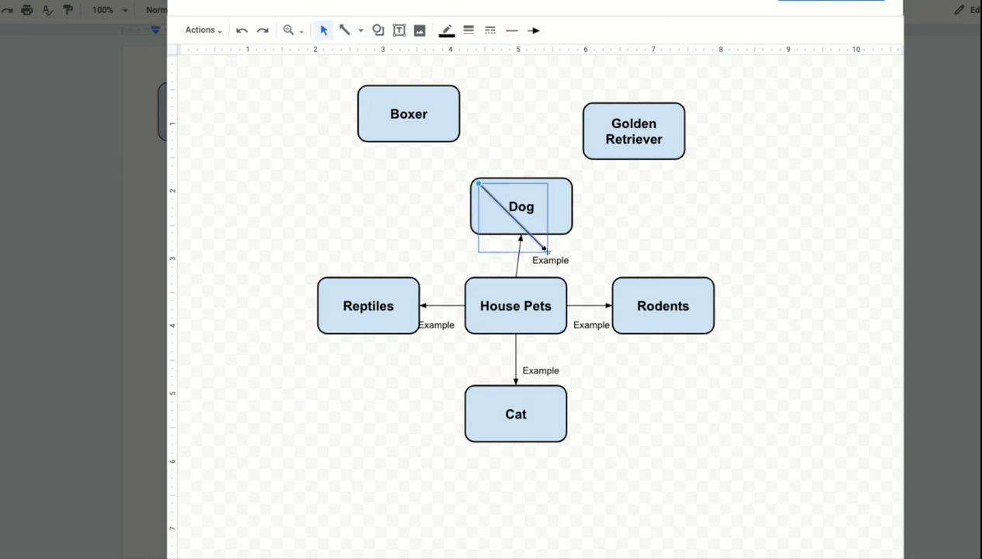
{"action": "left_click_drag", "start_coordinate": [547, 250], "coordinate": [457, 145]}
{"action": "left_click", "coordinate": [631, 217]}
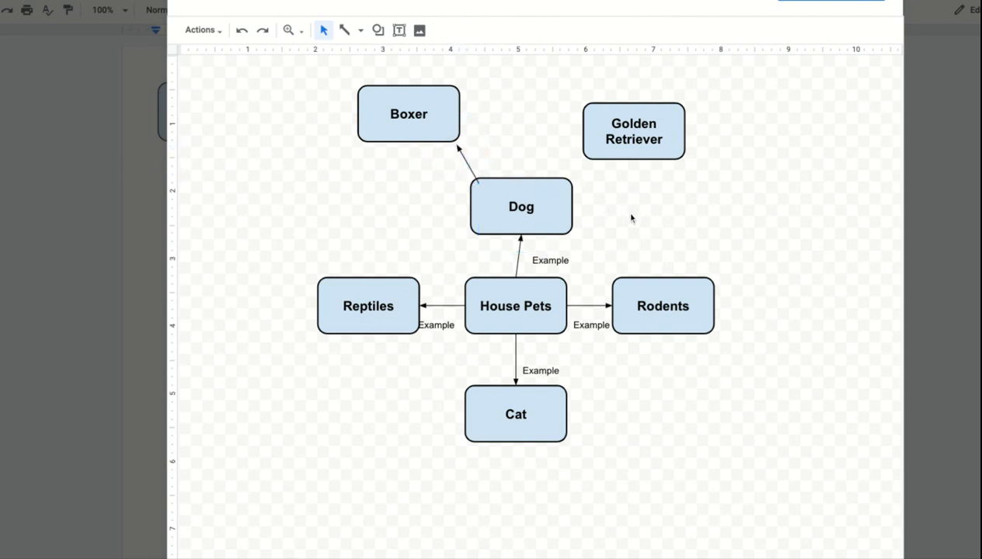
{"action": "left_click", "coordinate": [461, 158]}
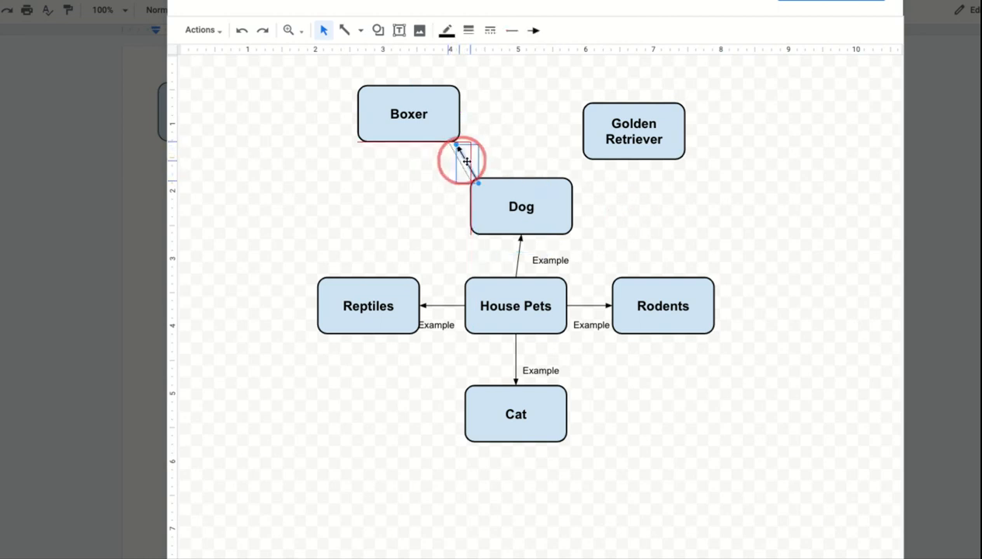
{"action": "left_click", "coordinate": [533, 143]}
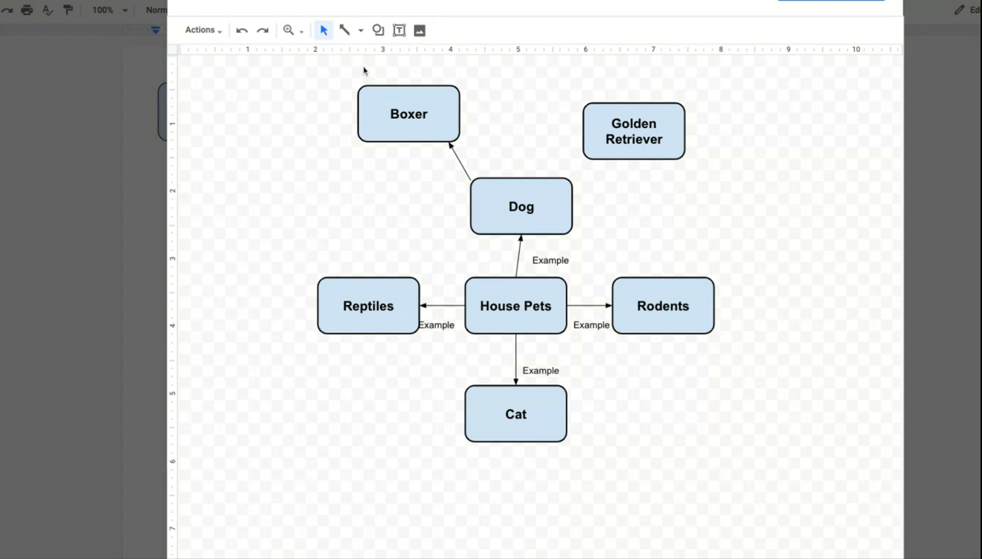
Draw an arrow from Dog to Golden Retriever and delete the extra stray line.
{"action": "left_click", "coordinate": [344, 30]}
{"action": "left_click_drag", "start_coordinate": [571, 179], "coordinate": [584, 161]}
{"action": "left_click_drag", "start_coordinate": [642, 213], "coordinate": [711, 280]}
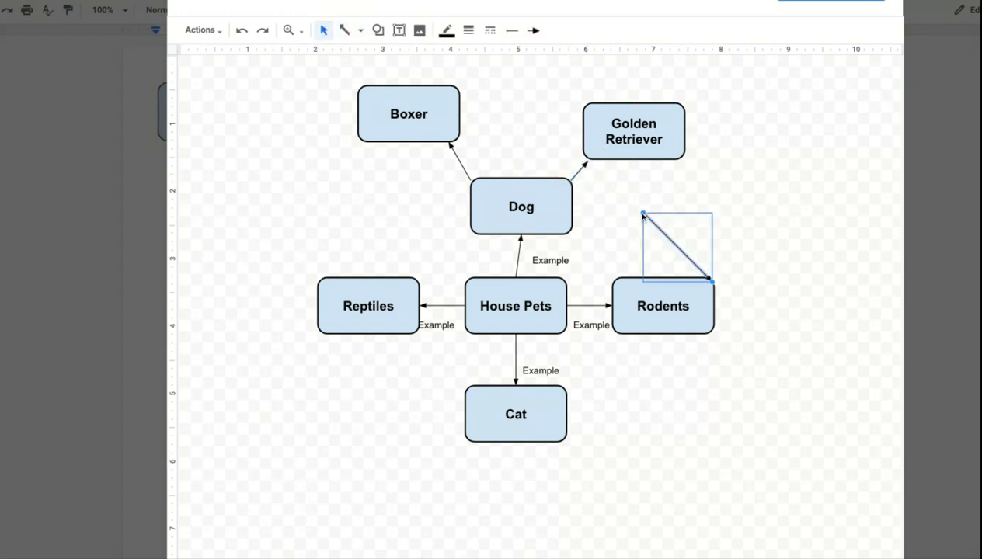
{"action": "key", "text": "Delete"}
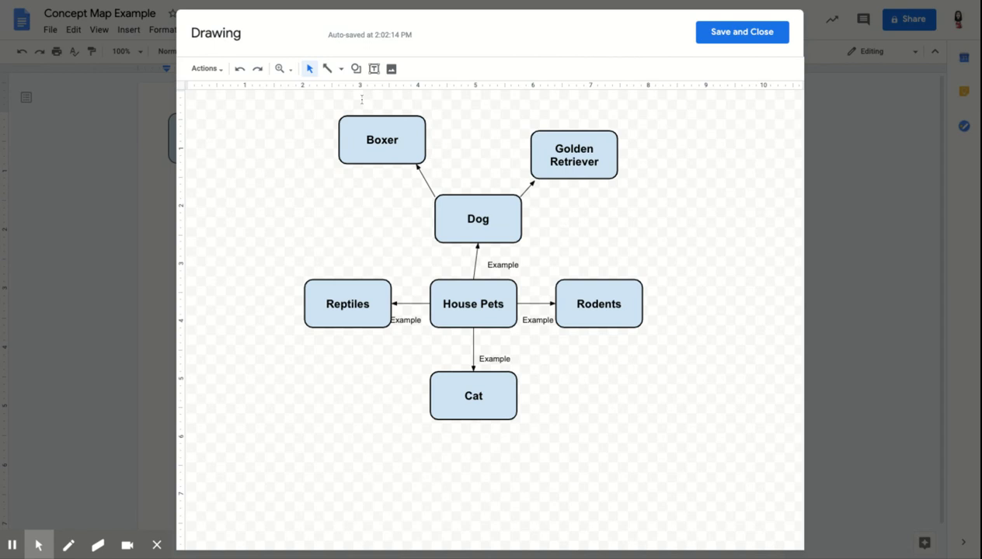
Search images for "golden retriever" and insert the first result into the drawing.
{"action": "left_click", "coordinate": [390, 70]}
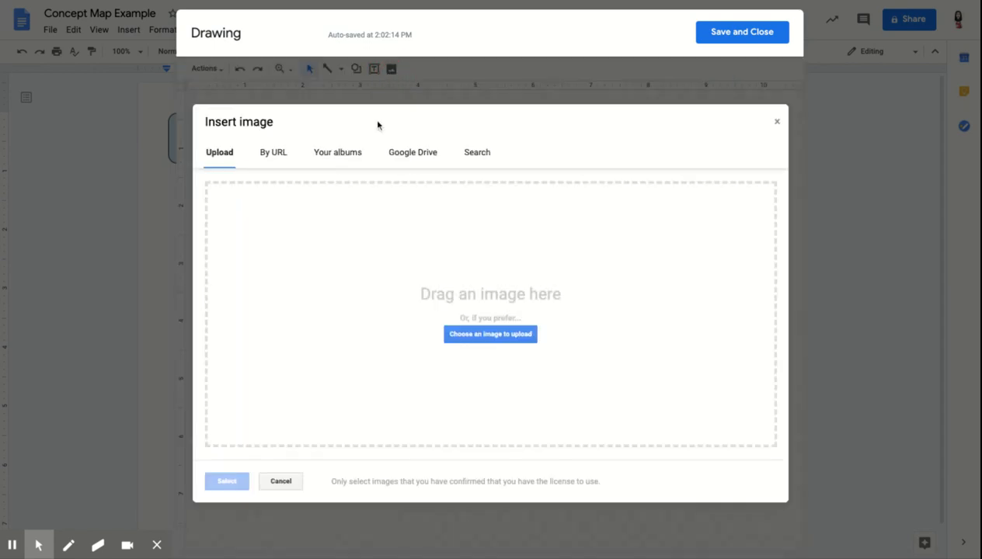
{"action": "left_click", "coordinate": [479, 167]}
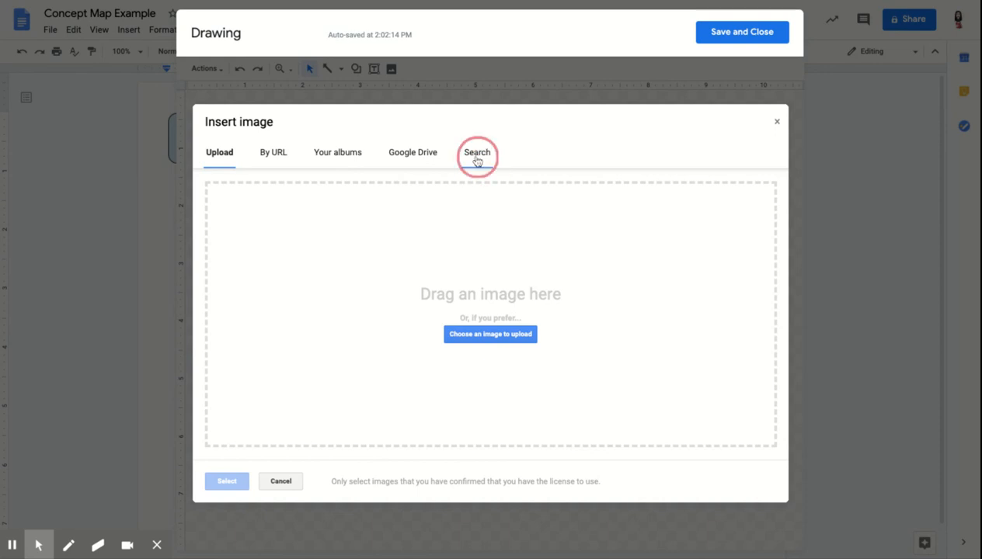
{"action": "type", "text": "godl"}
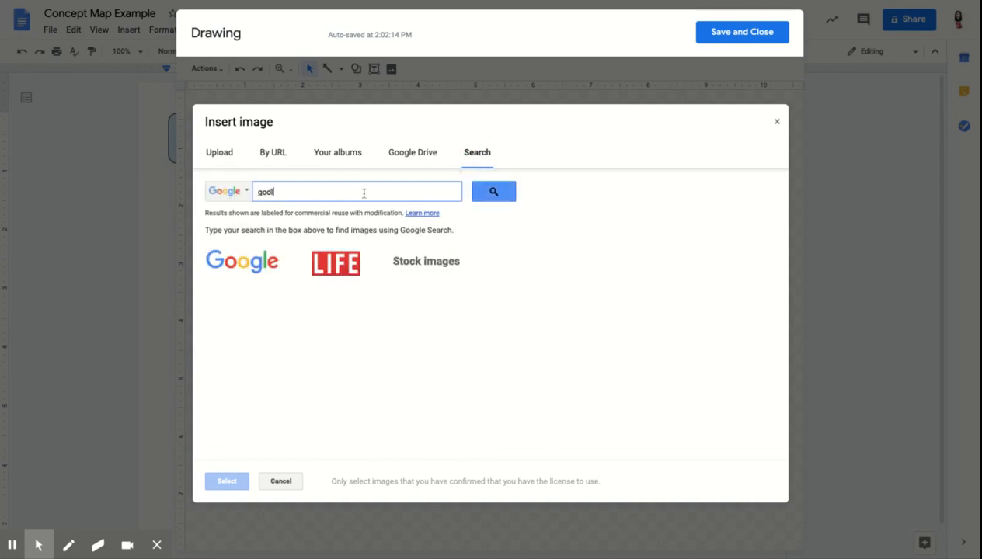
{"action": "type", "text": "en ret"}
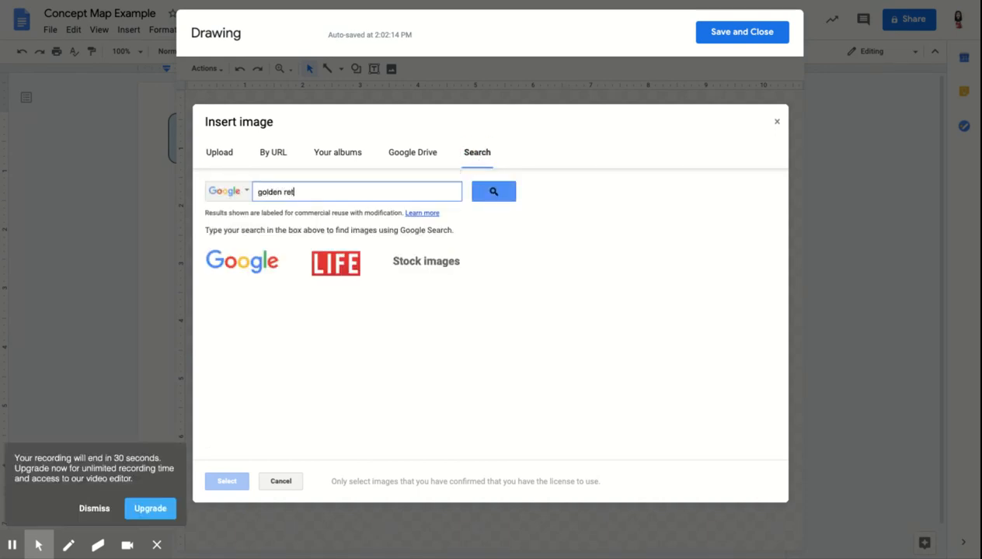
{"action": "type", "text": "iever"}
{"action": "key", "text": "Return"}
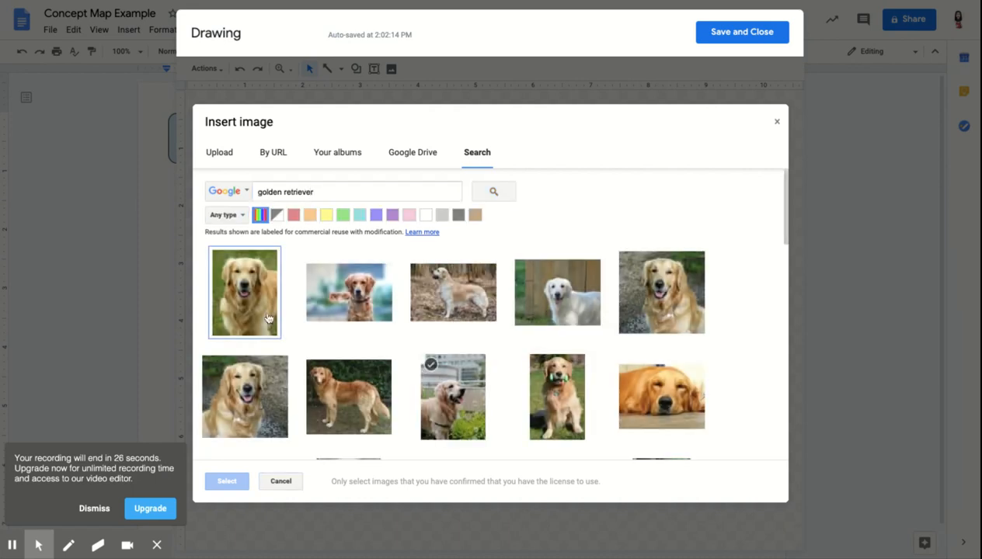
{"action": "left_click", "coordinate": [260, 295]}
{"action": "left_click", "coordinate": [226, 481]}
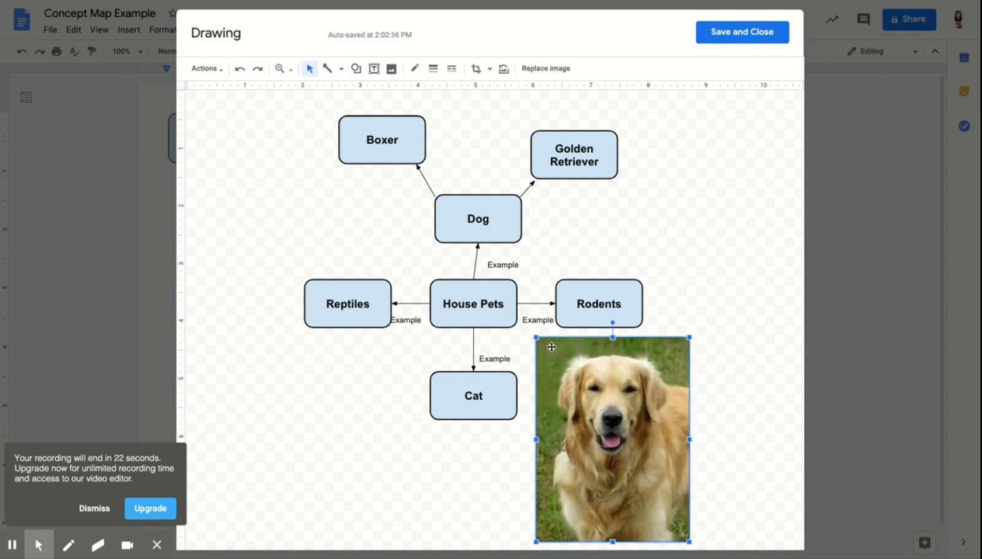
Shrink the golden retriever photo, place it beside the Golden Retriever box, and save and close the drawing.
{"action": "left_click_drag", "start_coordinate": [537, 340], "coordinate": [636, 472]}
{"action": "left_click_drag", "start_coordinate": [655, 506], "coordinate": [651, 148]}
{"action": "left_click", "coordinate": [728, 220]}
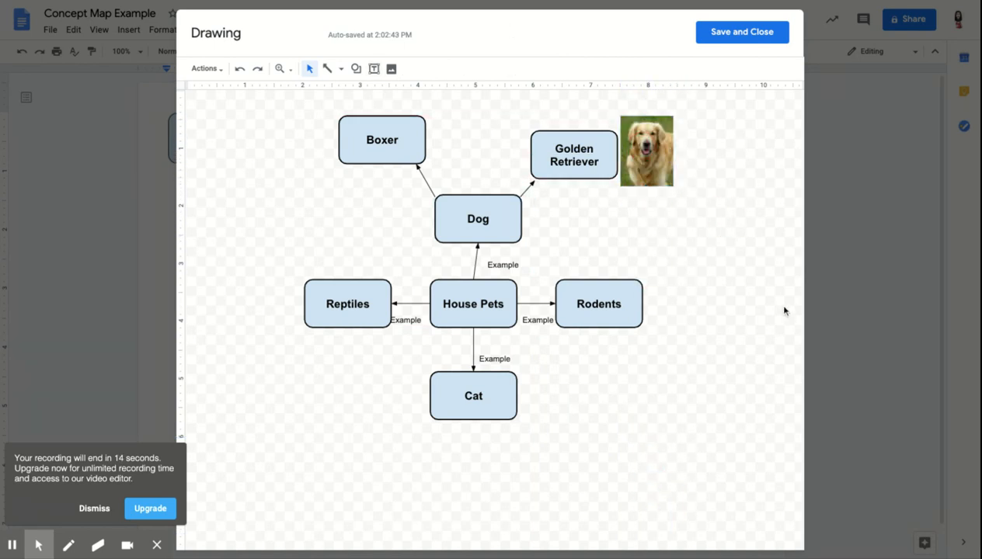
{"action": "left_click", "coordinate": [734, 35]}
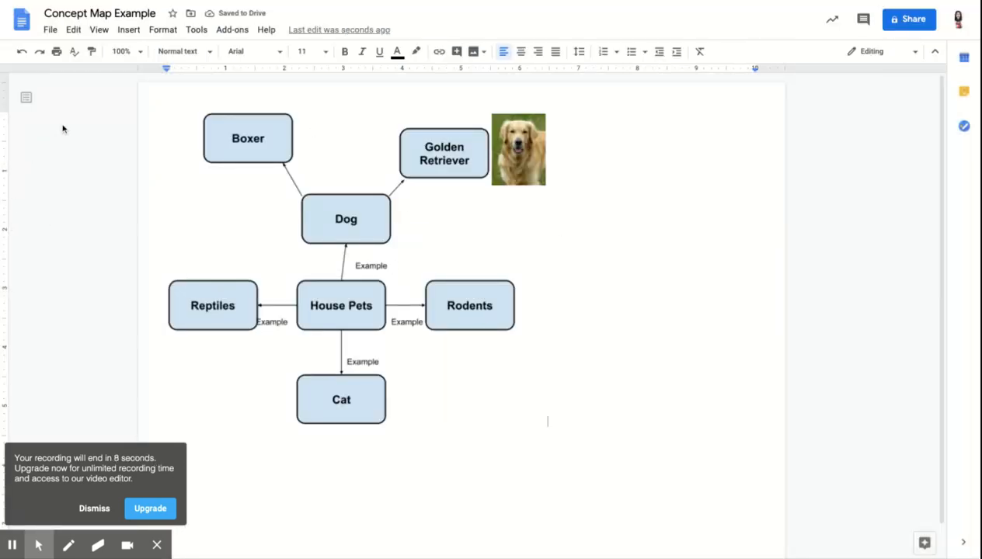
Begin downloading the document in another file format.
{"action": "left_click", "coordinate": [56, 32]}
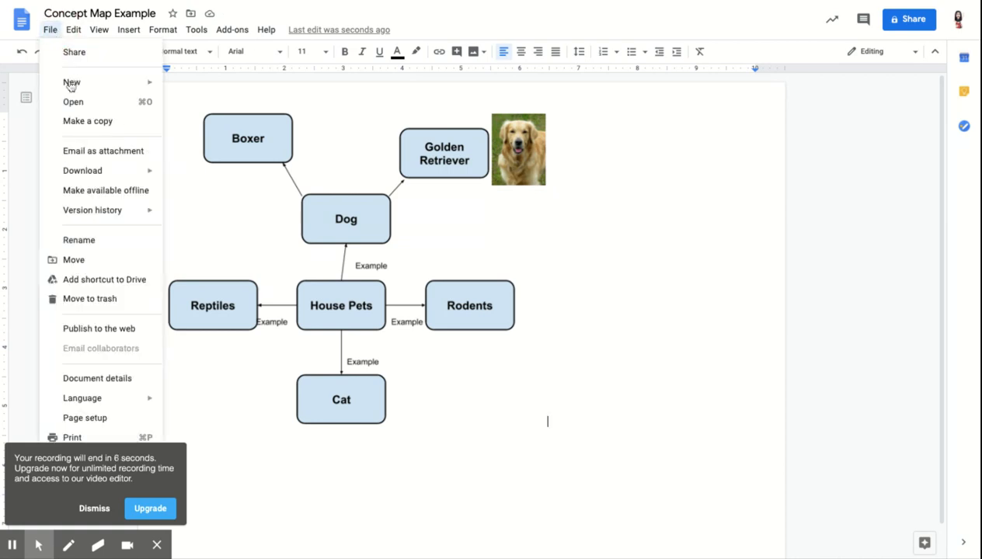
{"action": "mouse_move", "coordinate": [100, 174]}
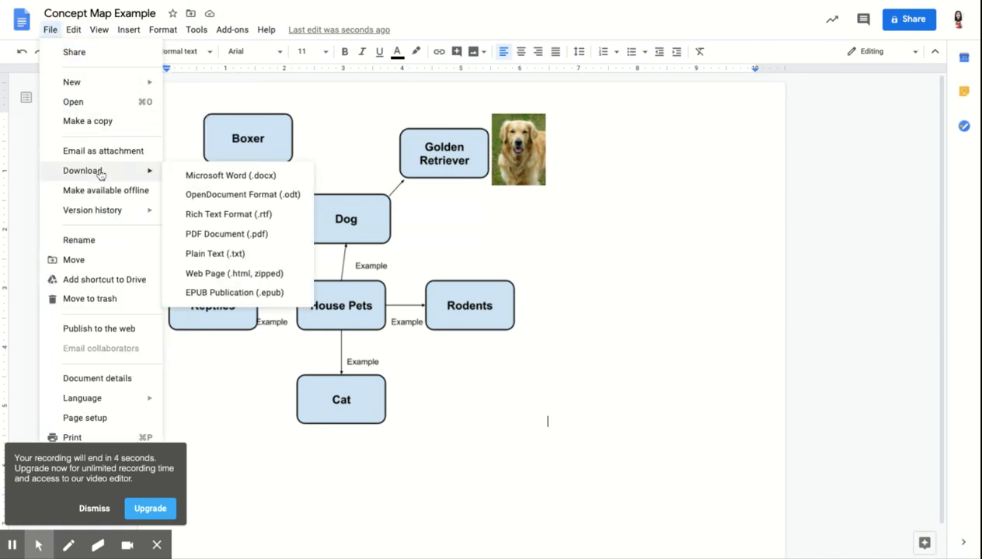